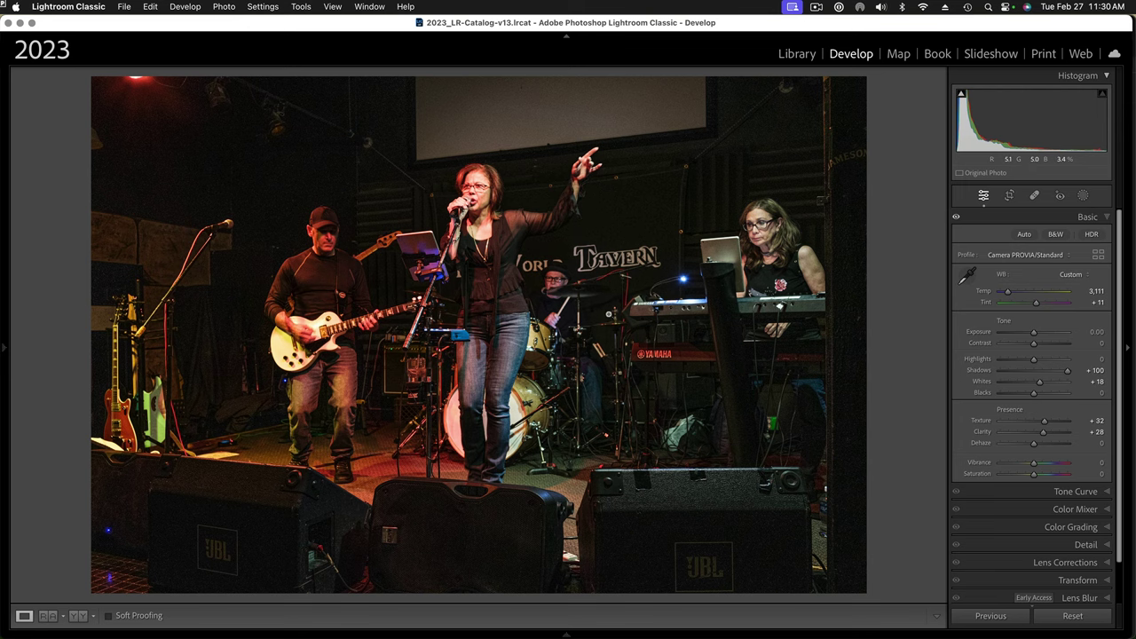
Step: Examine the concert photo up close for noise, from the keyboards and drummer across to the singer
left_click(610, 314)
left_click_drag(657, 473, 494, 316)
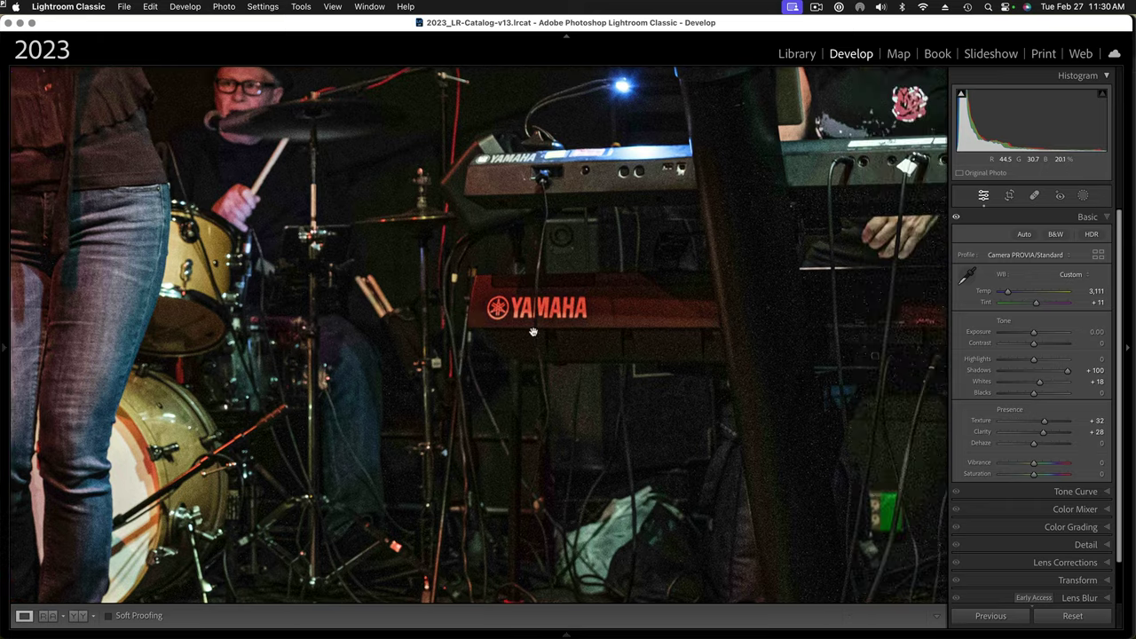
scroll(495, 316, "right", 5)
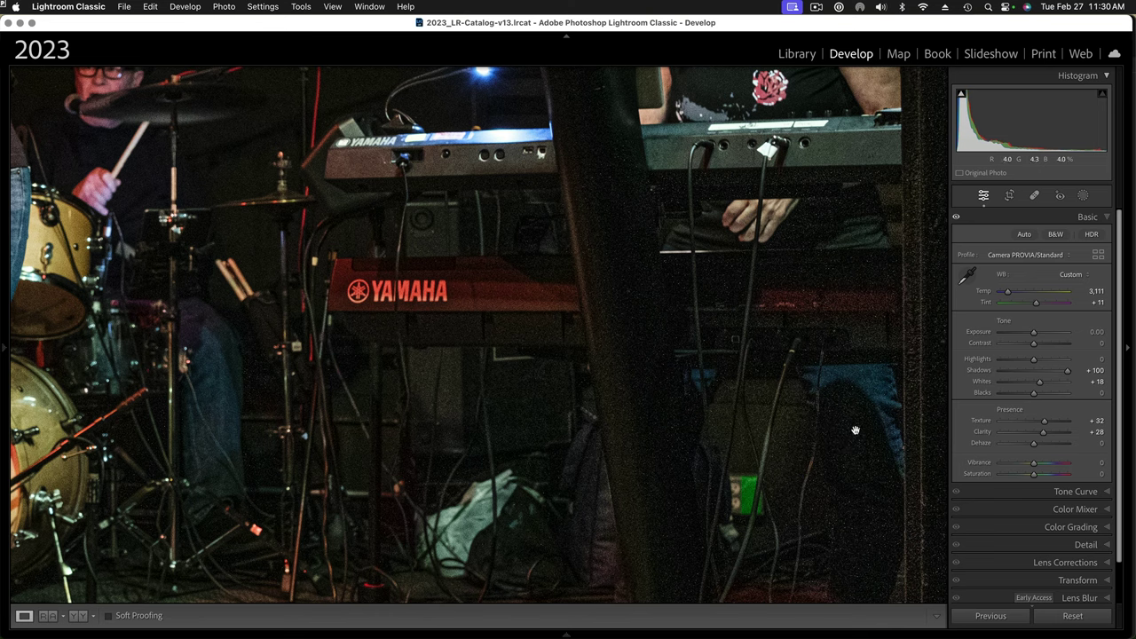
scroll(668, 436, "left", 5)
scroll(668, 437, "up", 2)
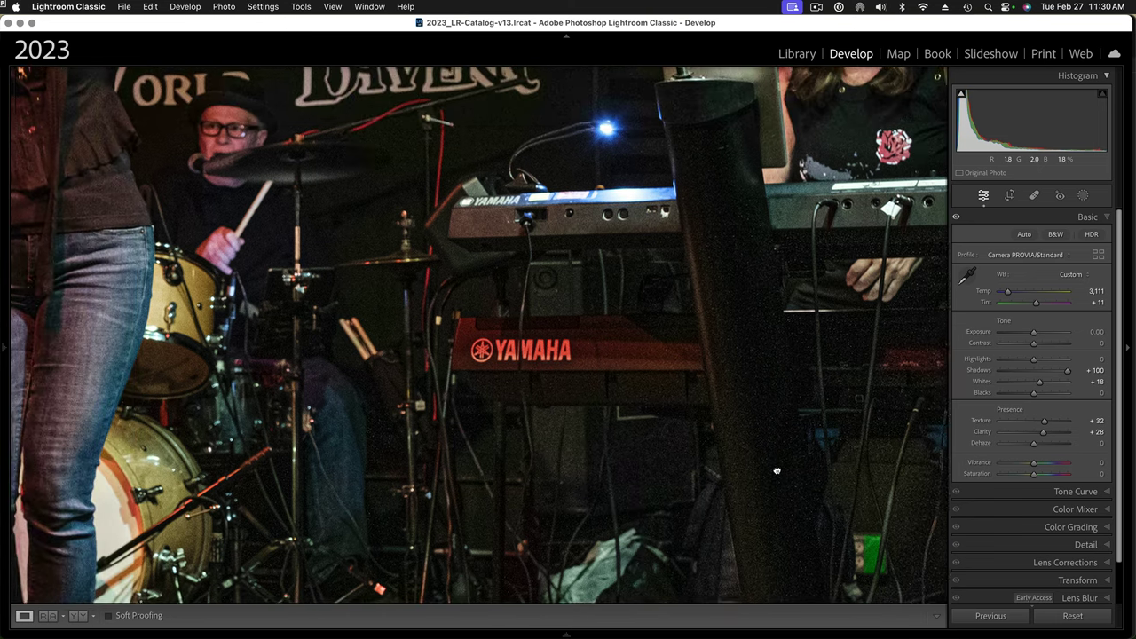
scroll(776, 471, "left", 10)
scroll(777, 471, "up", 8)
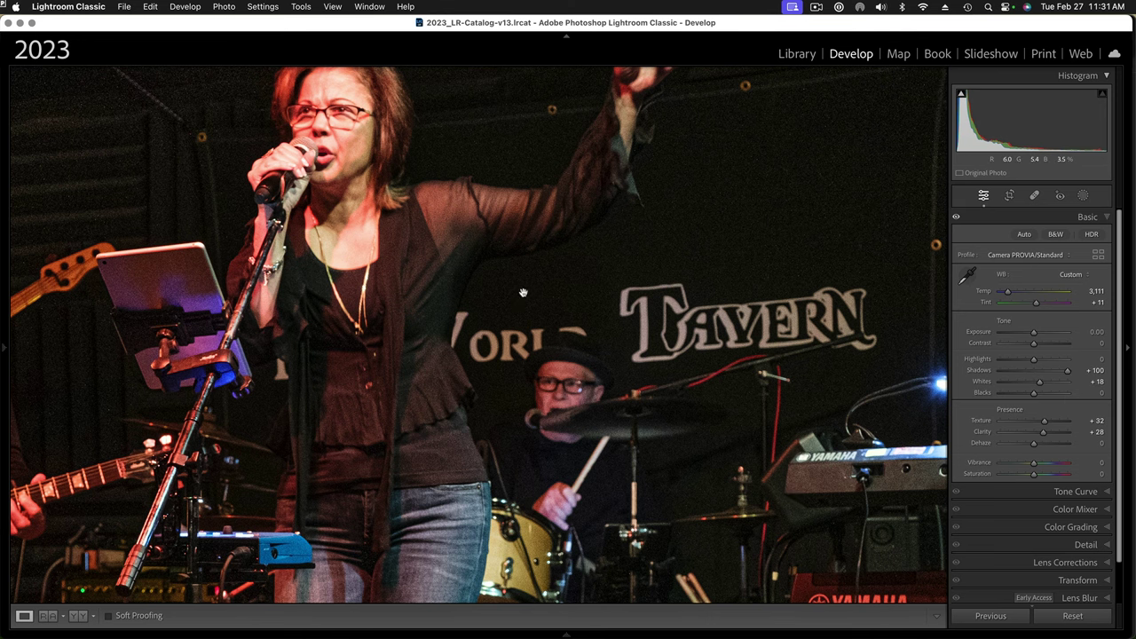
left_click_drag(518, 299, 481, 384)
scroll(497, 384, "up", 3)
scroll(498, 396, "down", 3)
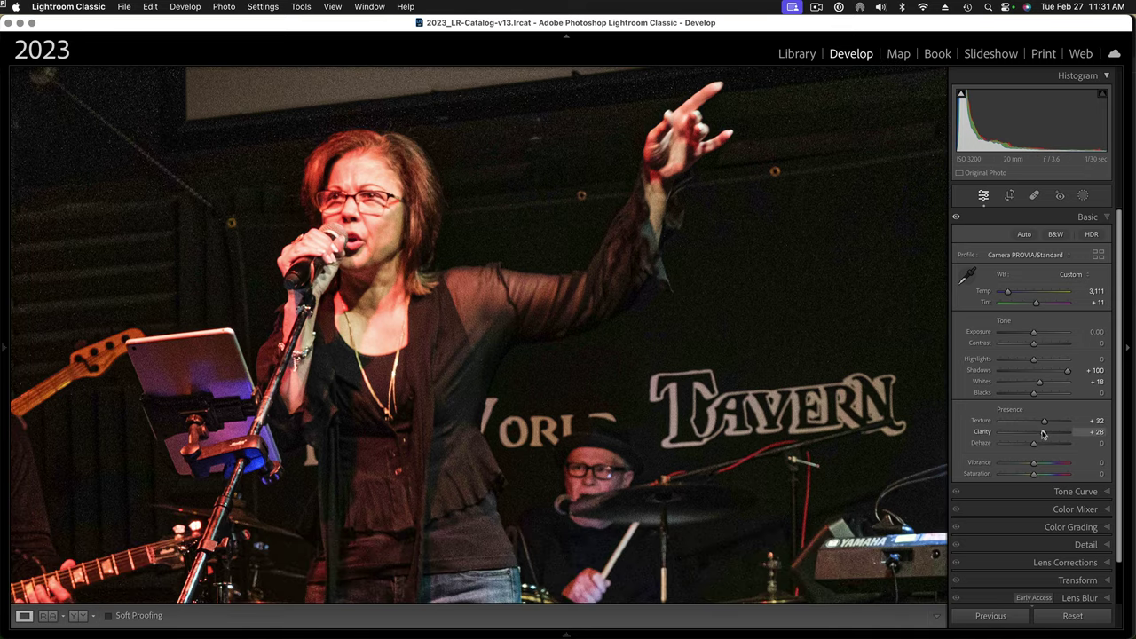
Step: Try Clarity at +100 on the singer, and reset both Clarity and Texture to 0
left_click_drag(1045, 433, 1087, 439)
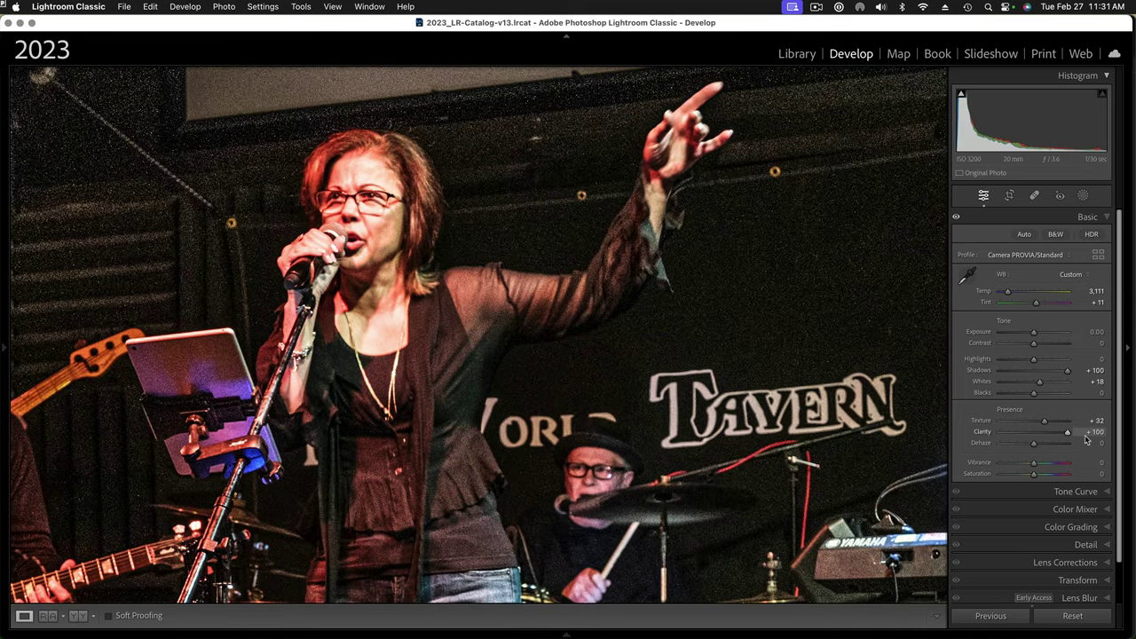
double_click(979, 431)
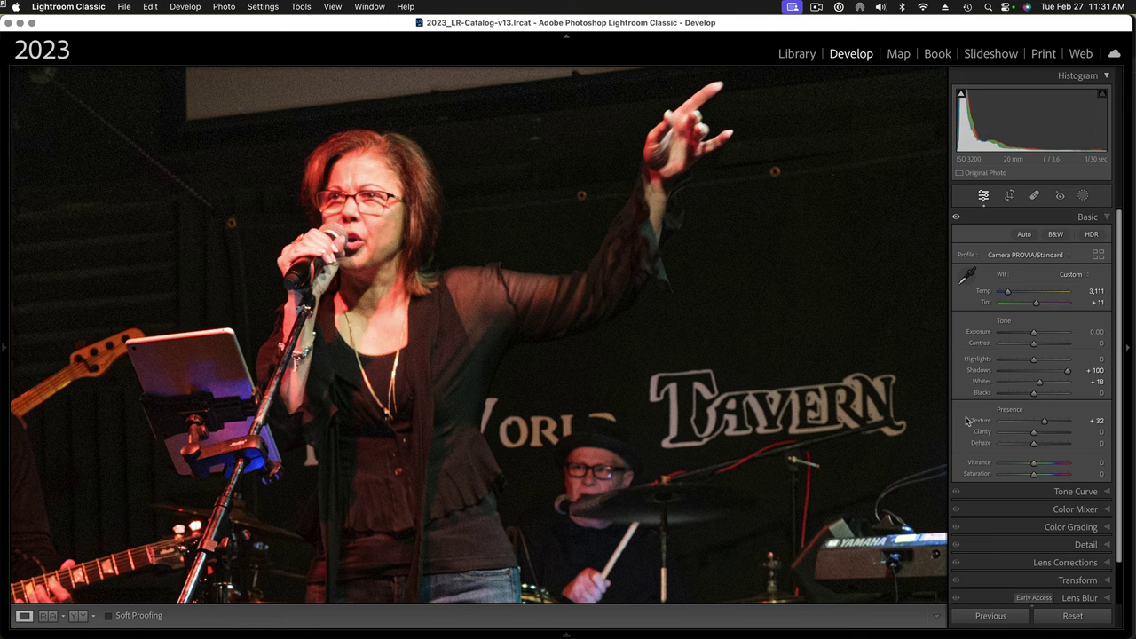
double_click(983, 423)
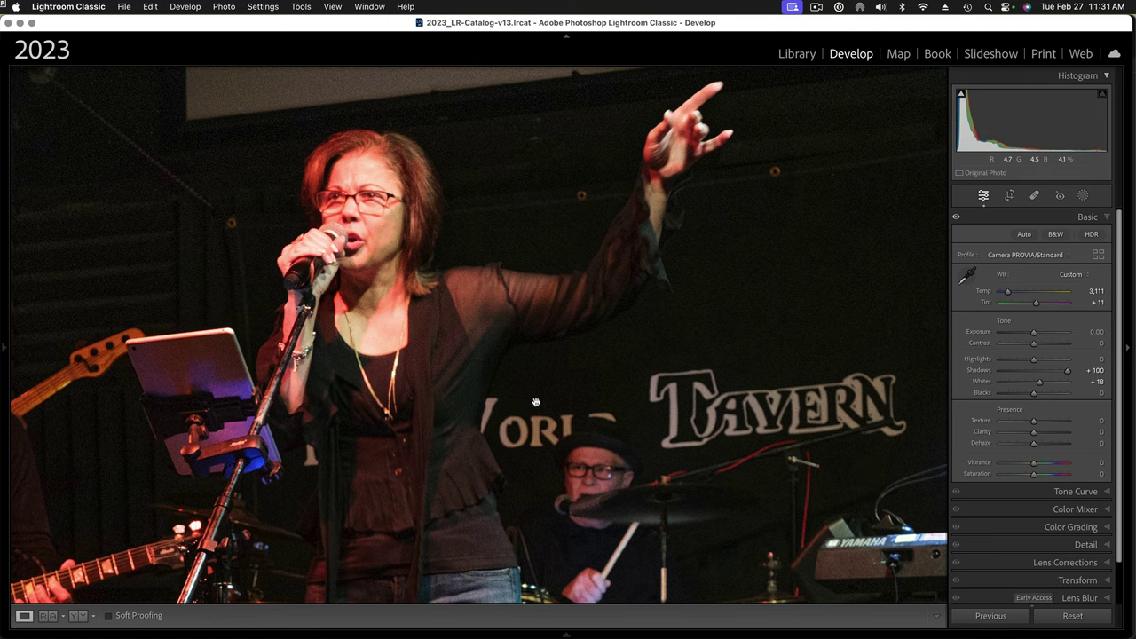
left_click_drag(494, 399, 496, 387)
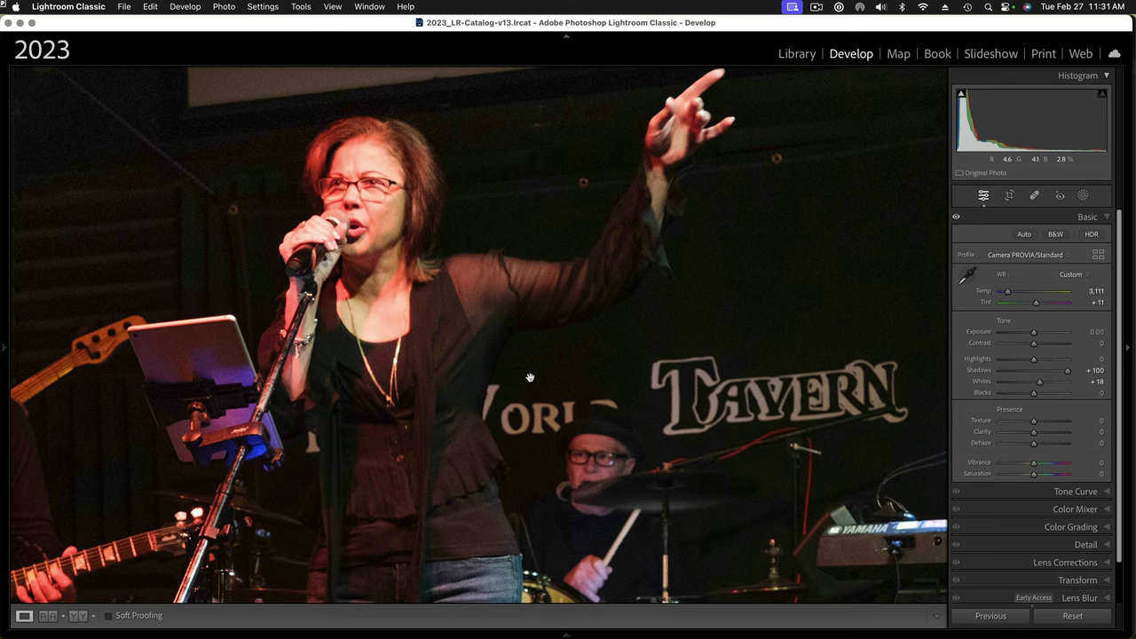
left_click(530, 377)
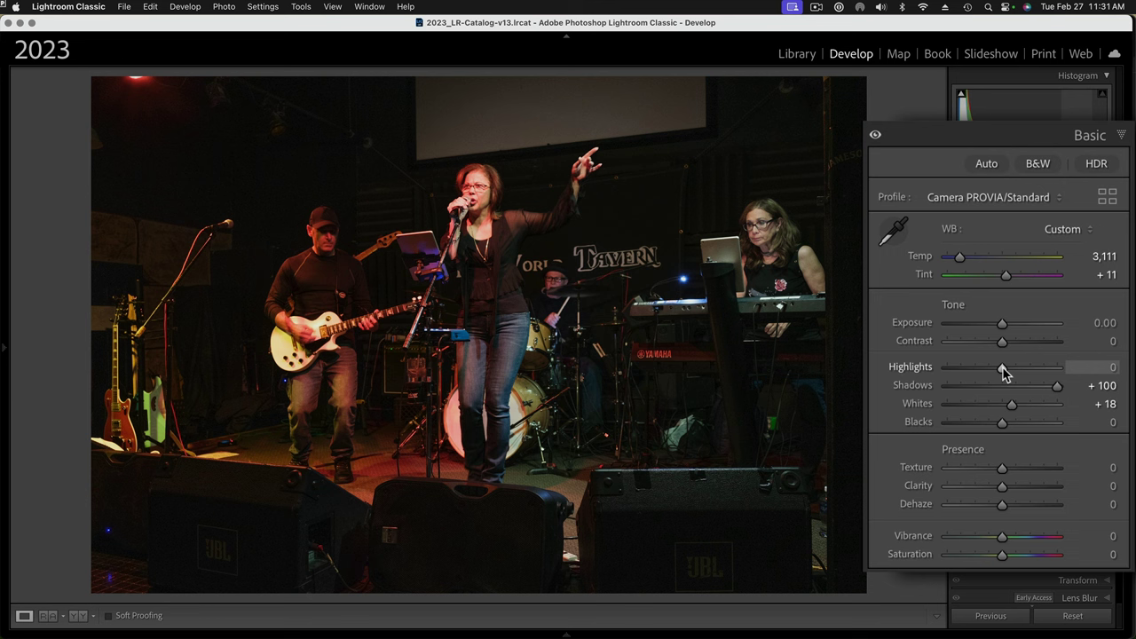
Step: Lower the photo's Highlights to -57 and raise its Exposure to +1.75
left_click_drag(1002, 368, 973, 370)
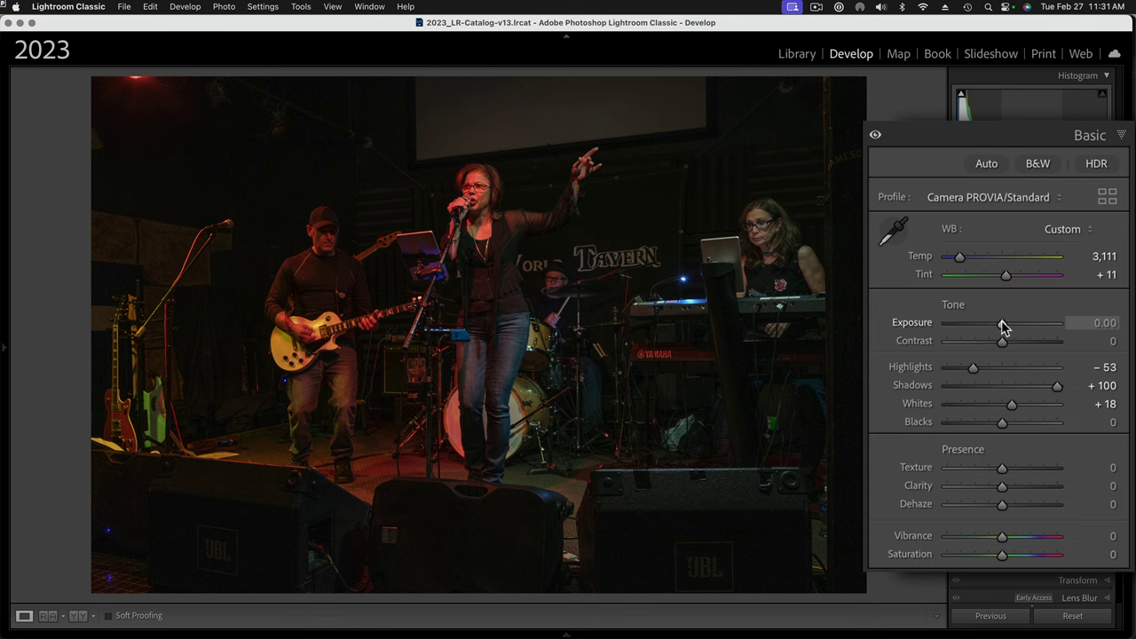
left_click_drag(1004, 327, 1022, 328)
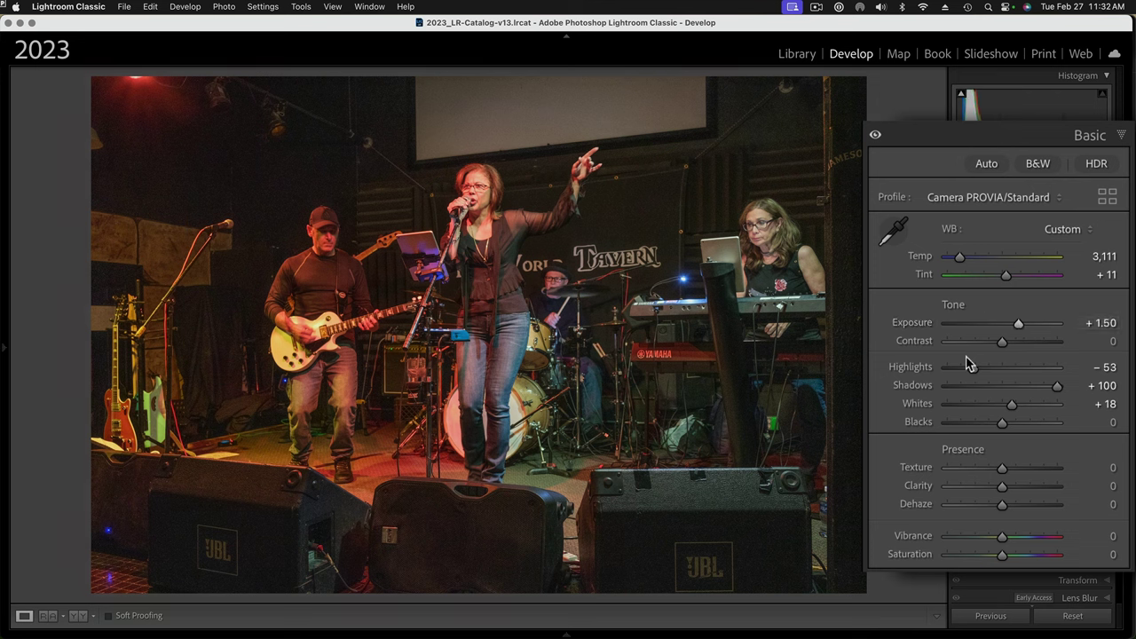
left_click_drag(974, 373, 970, 373)
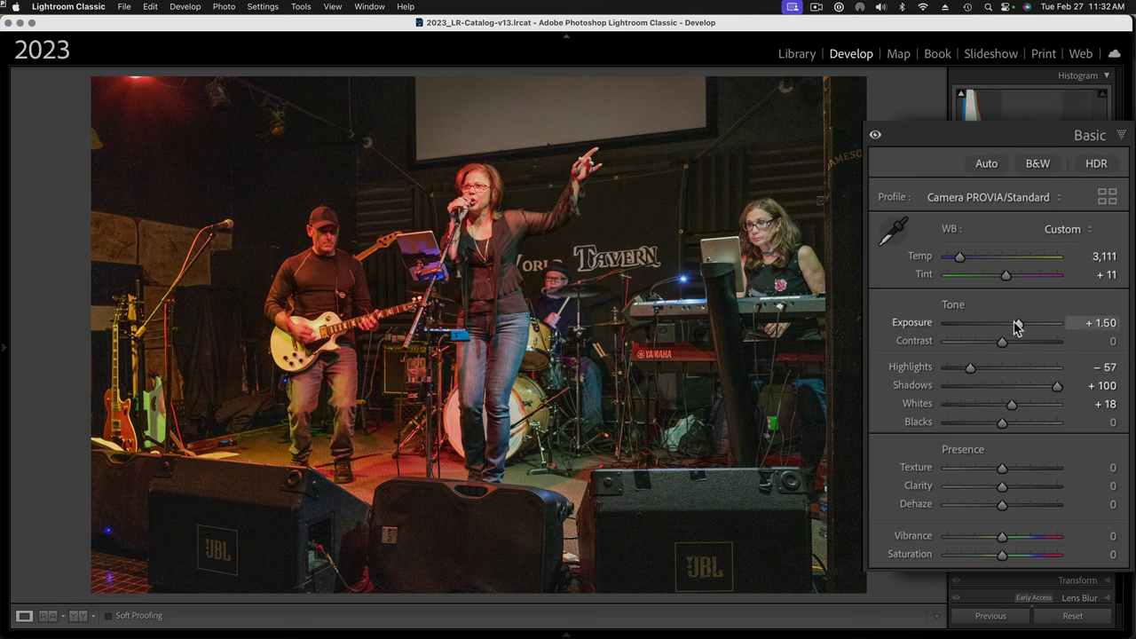
left_click_drag(1021, 327, 1024, 329)
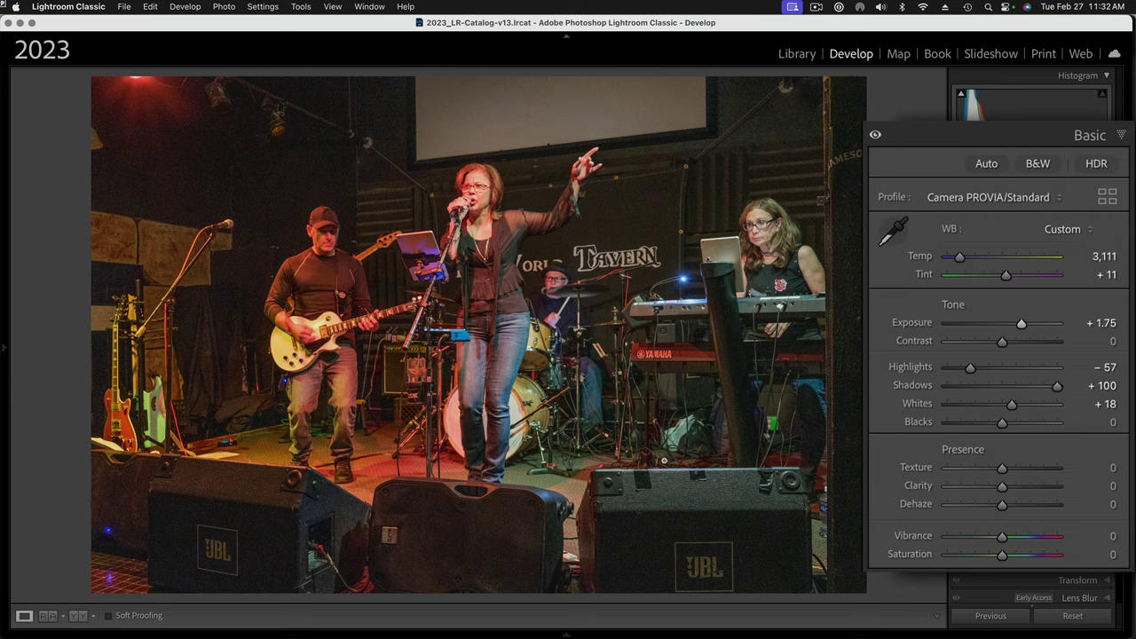
Step: Try Clarity at +36 on a close view of the backdrop and keyboard, and reset it to 0
left_click(645, 277)
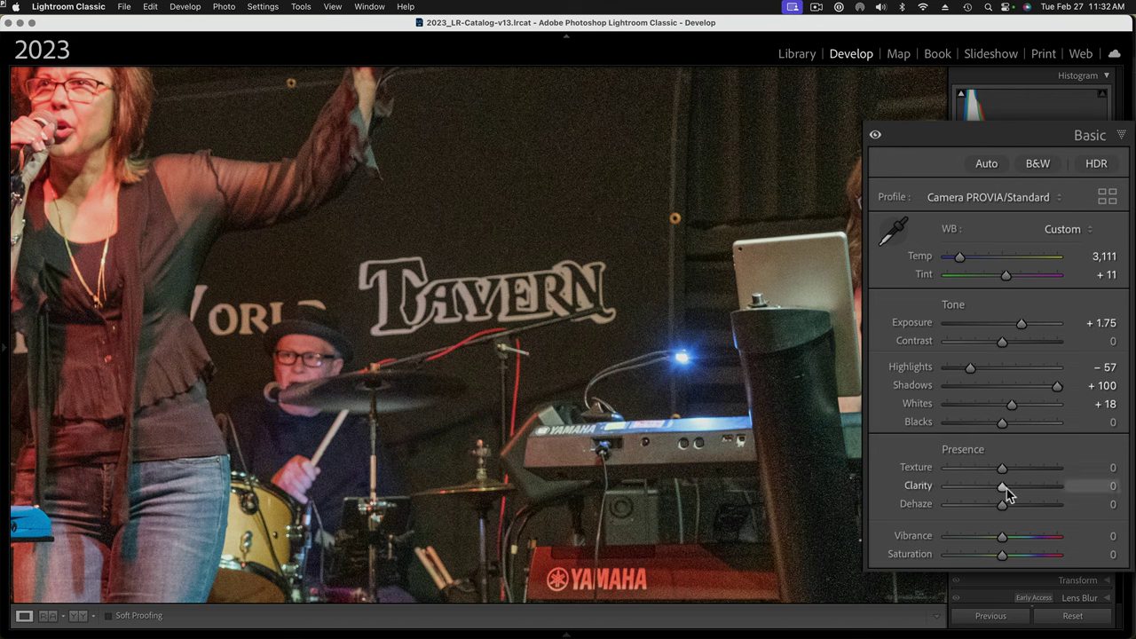
left_click_drag(1003, 488, 1024, 488)
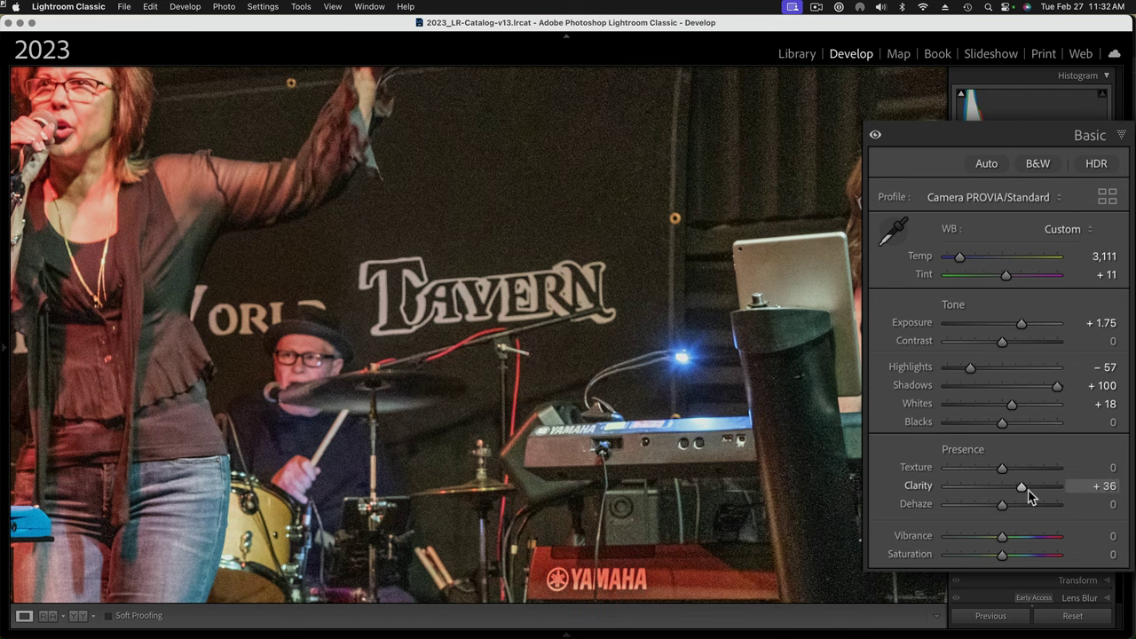
double_click(919, 489)
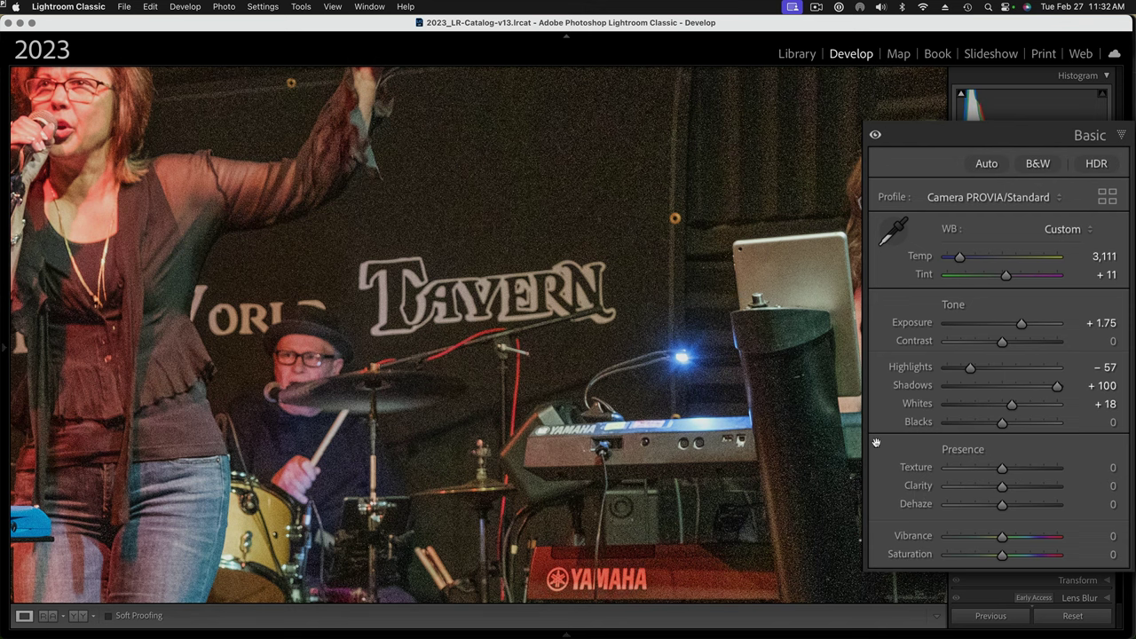
left_click(433, 338)
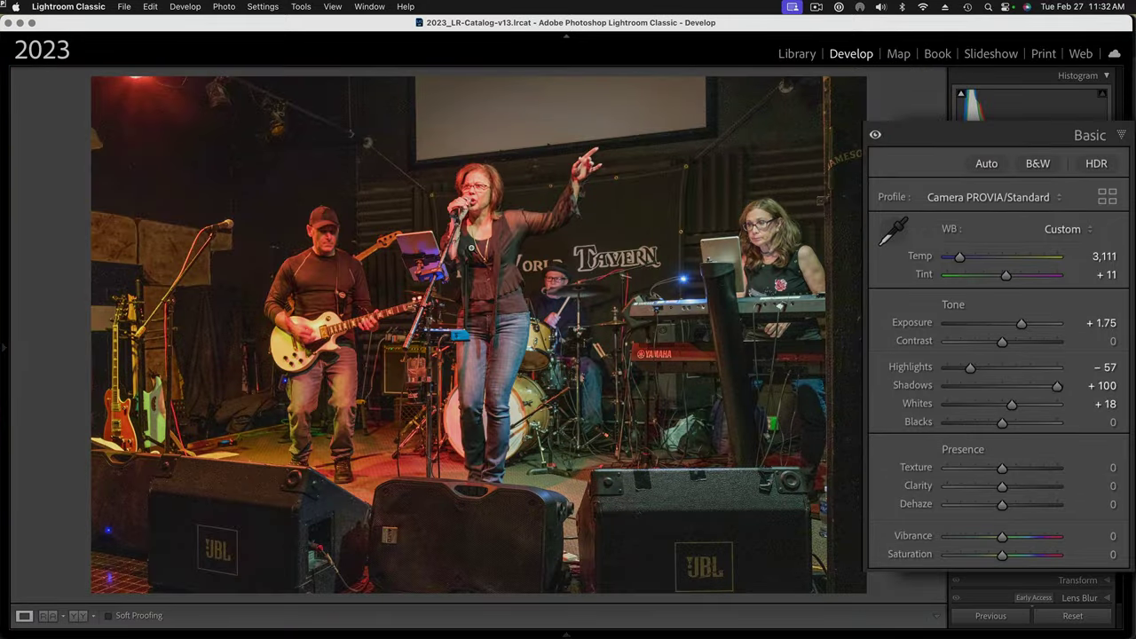
Step: Create a denoised copy of the photo with AI Enhance, previewing the backdrop lettering at amount 50 and raising the amount above that
left_click(434, 339)
left_click_drag(433, 338, 330, 347)
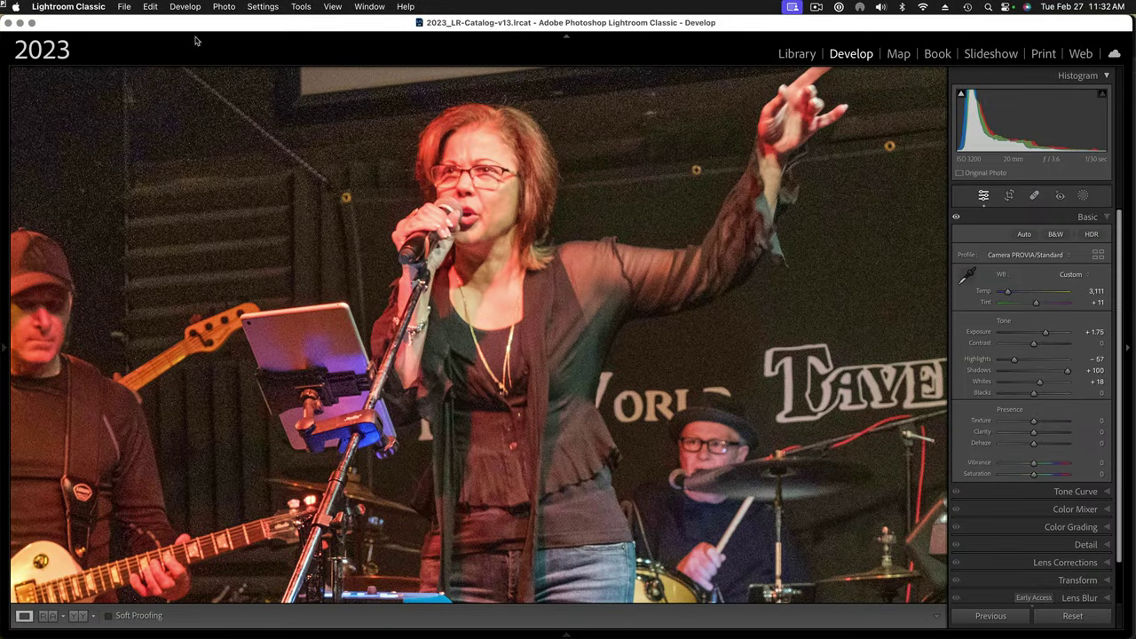
left_click(226, 8)
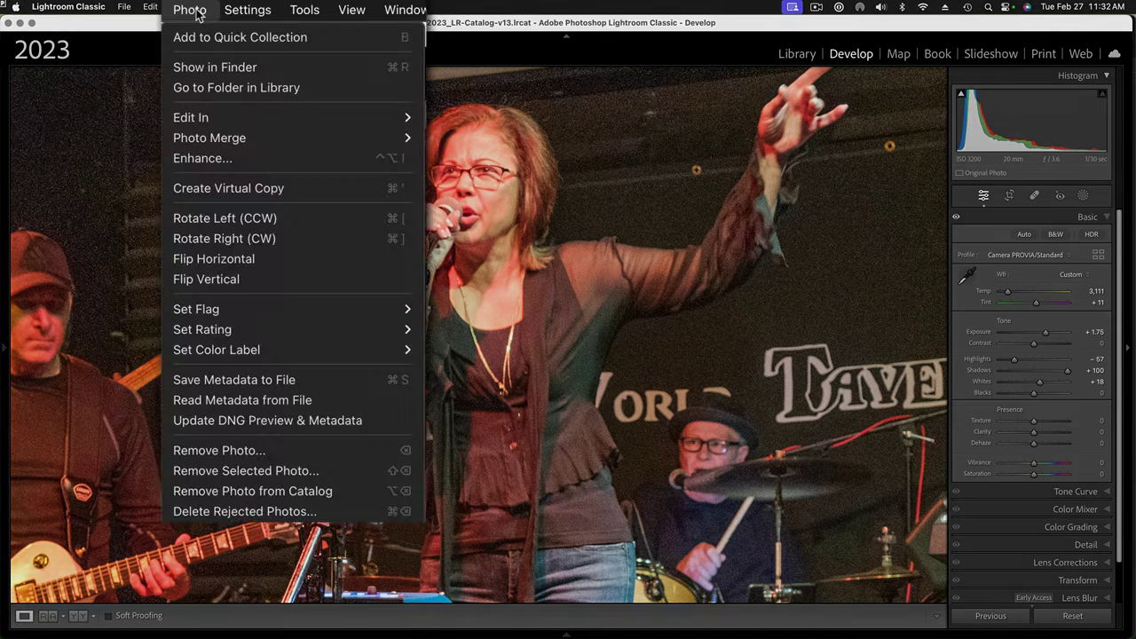
left_click(268, 160)
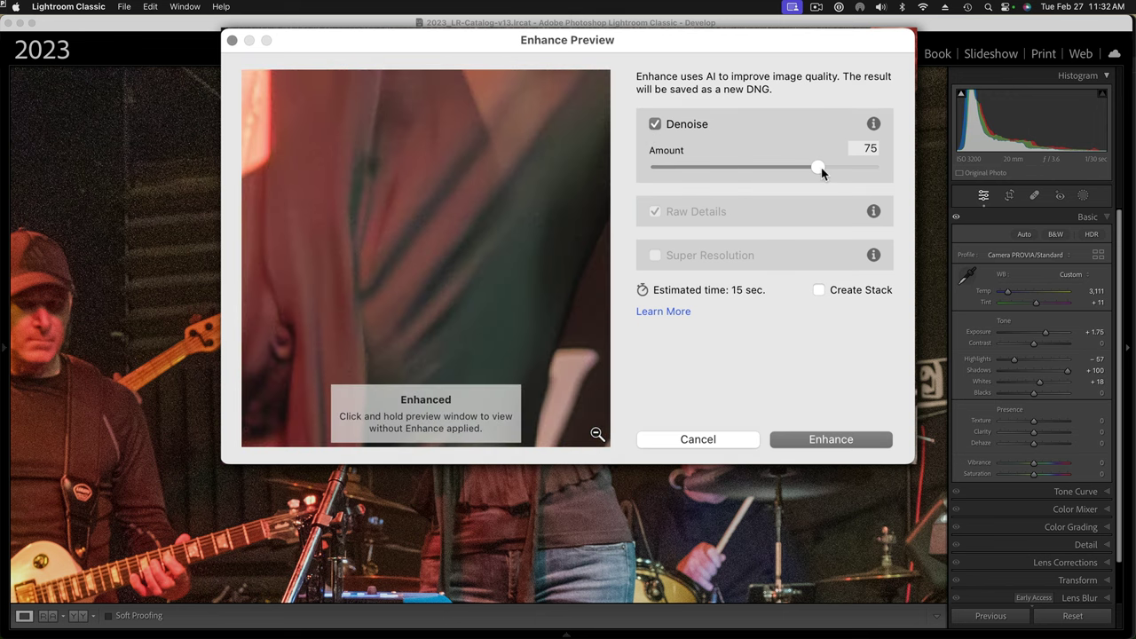
left_click_drag(498, 294, 441, 225)
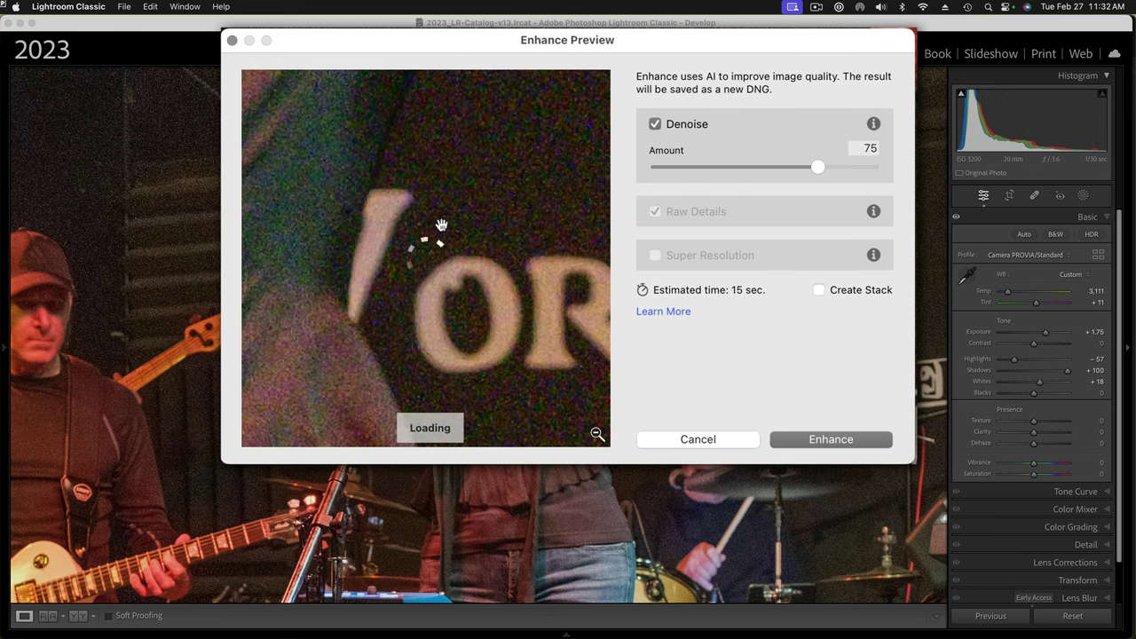
left_click(764, 168)
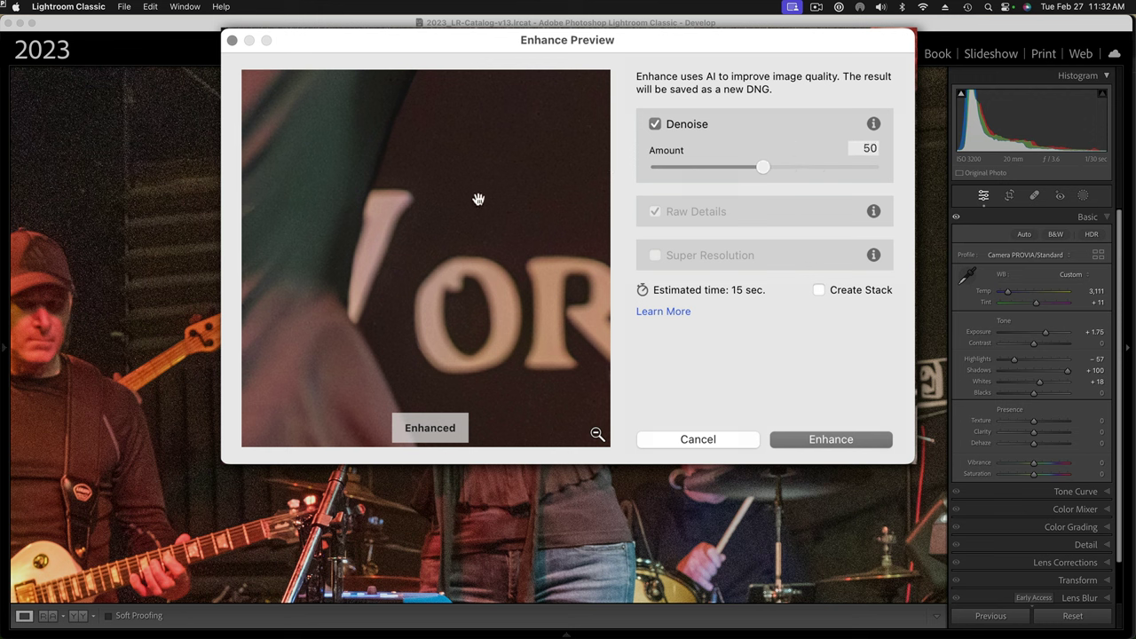
left_click_drag(493, 394, 497, 332)
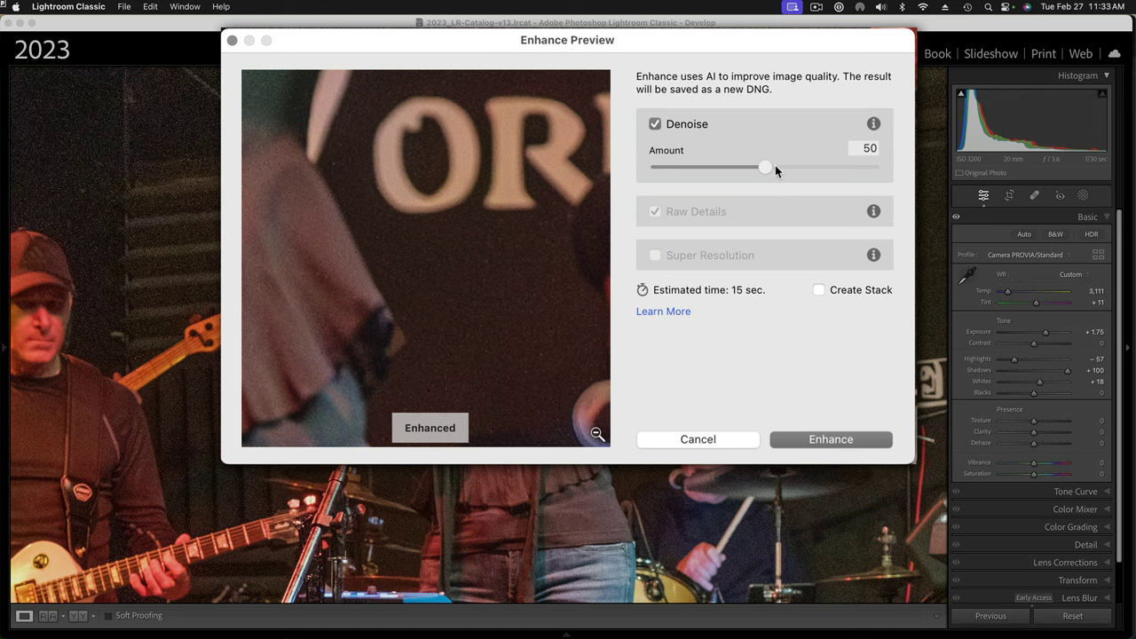
left_click_drag(775, 165, 815, 173)
left_click(795, 440)
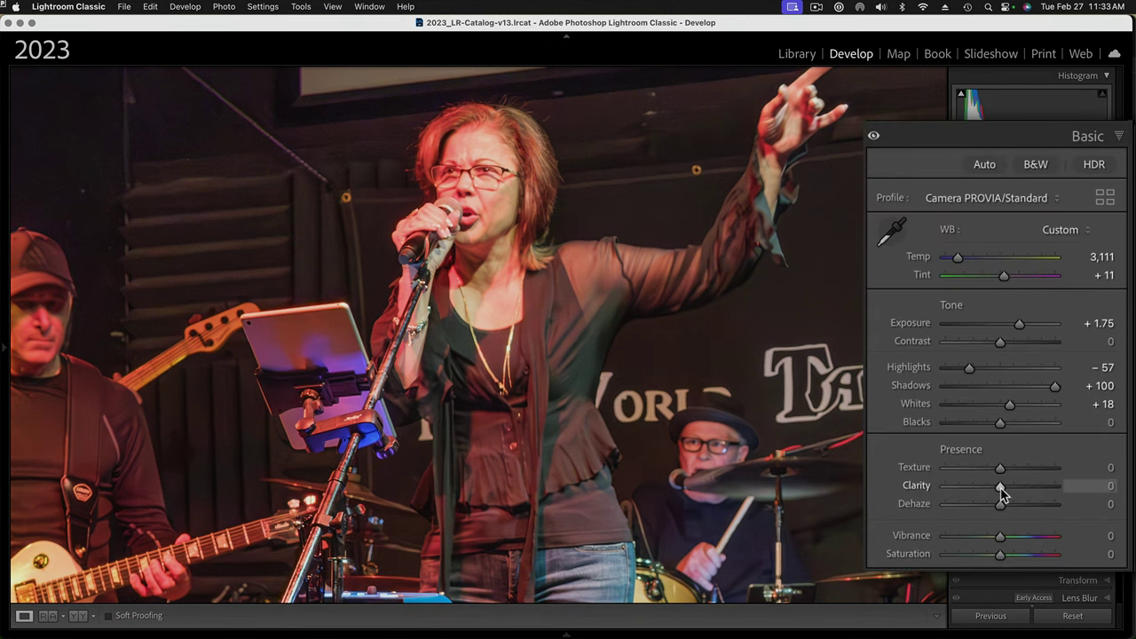
Step: Set the denoised photo's Texture to +81 and Clarity to +51, and inspect the musicians up close
left_click_drag(1000, 488, 1018, 474)
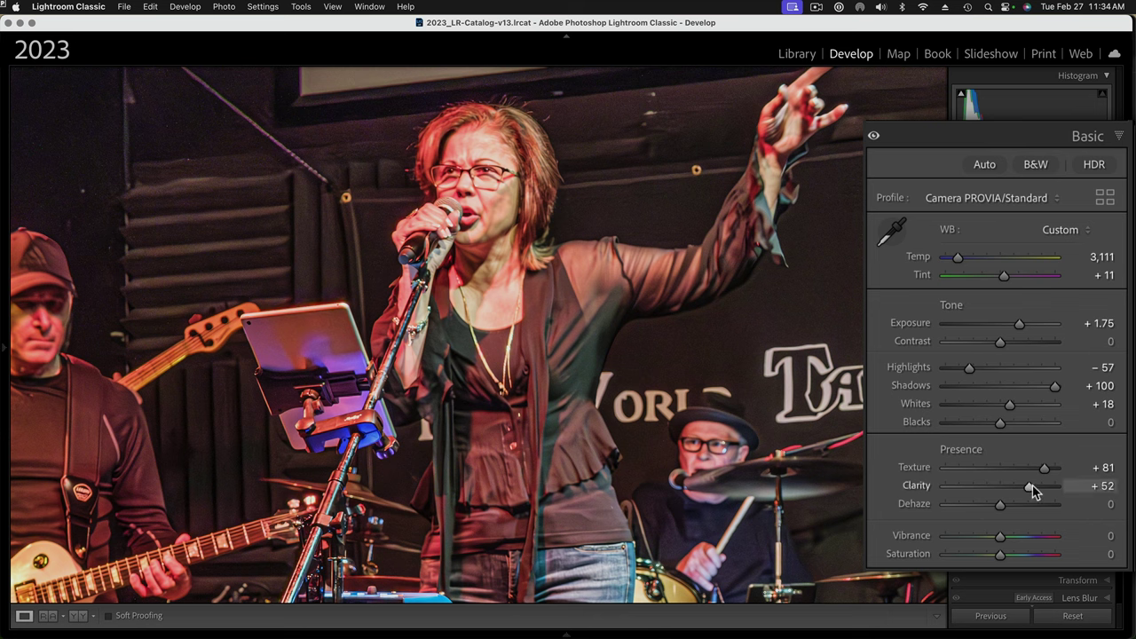
left_click_drag(1030, 486, 1029, 486)
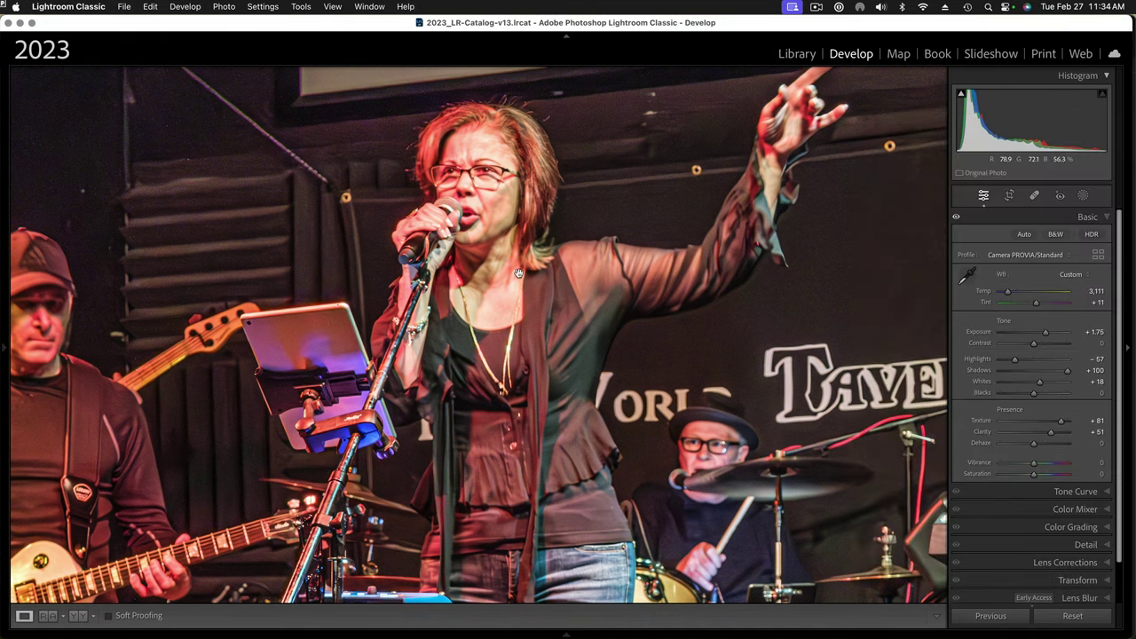
left_click_drag(537, 284, 506, 188)
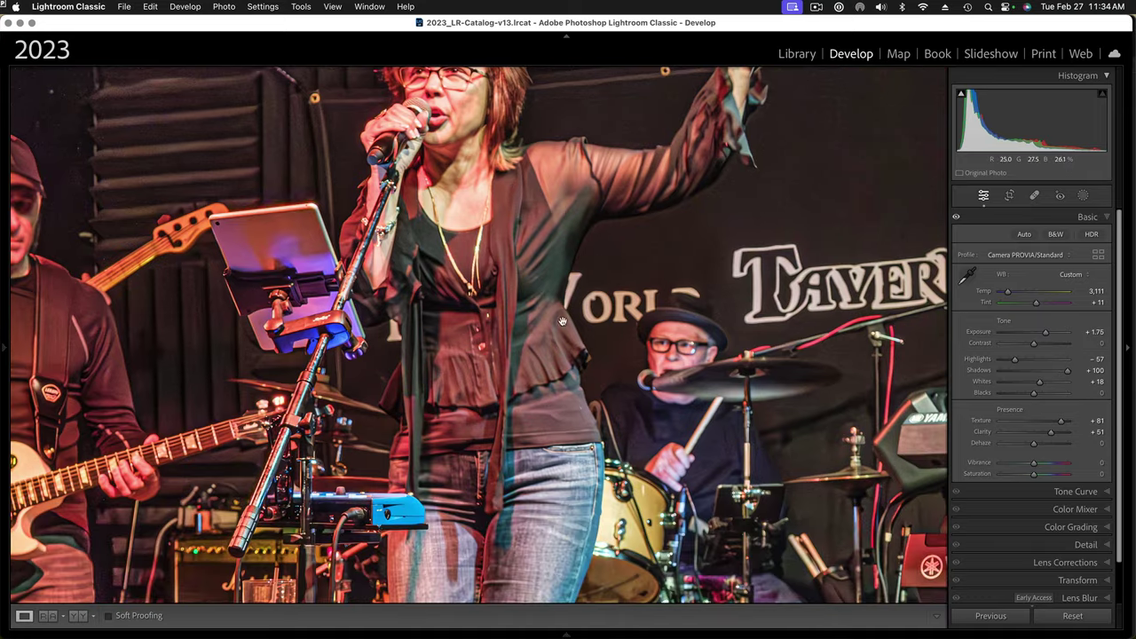
left_click_drag(563, 321, 494, 329)
left_click_drag(493, 477, 531, 343)
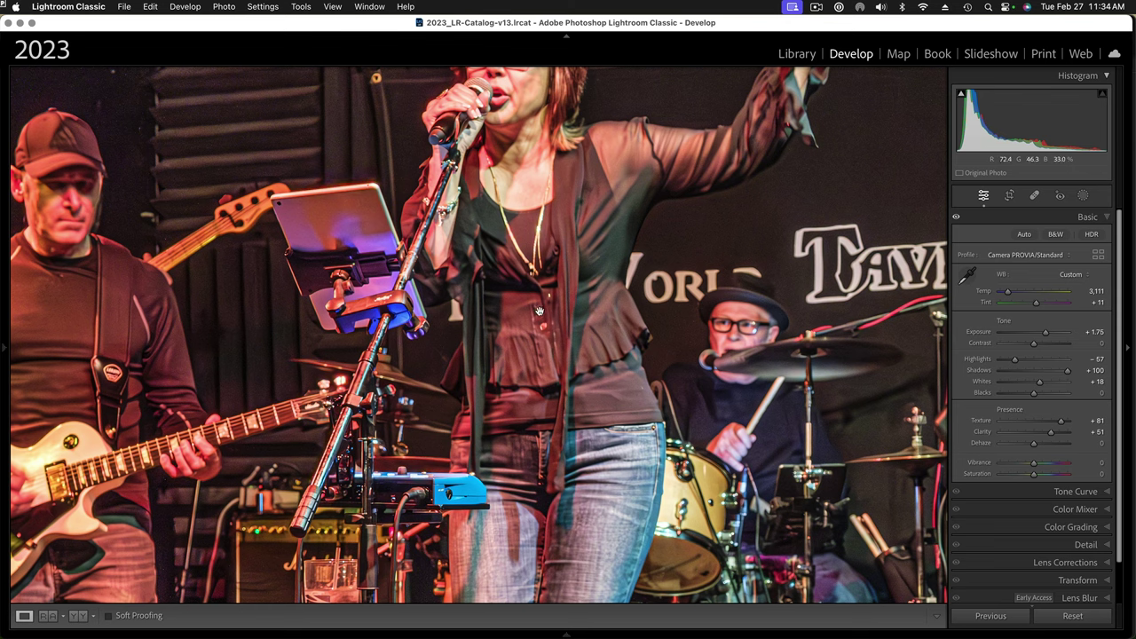
left_click_drag(543, 364, 583, 334)
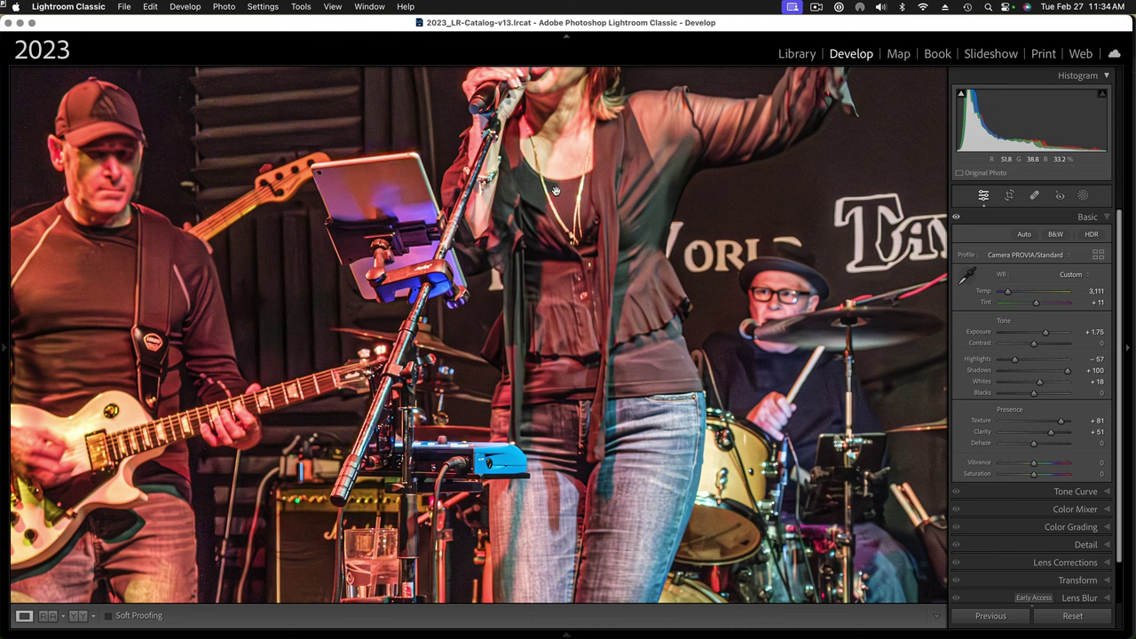
left_click_drag(559, 189, 522, 322)
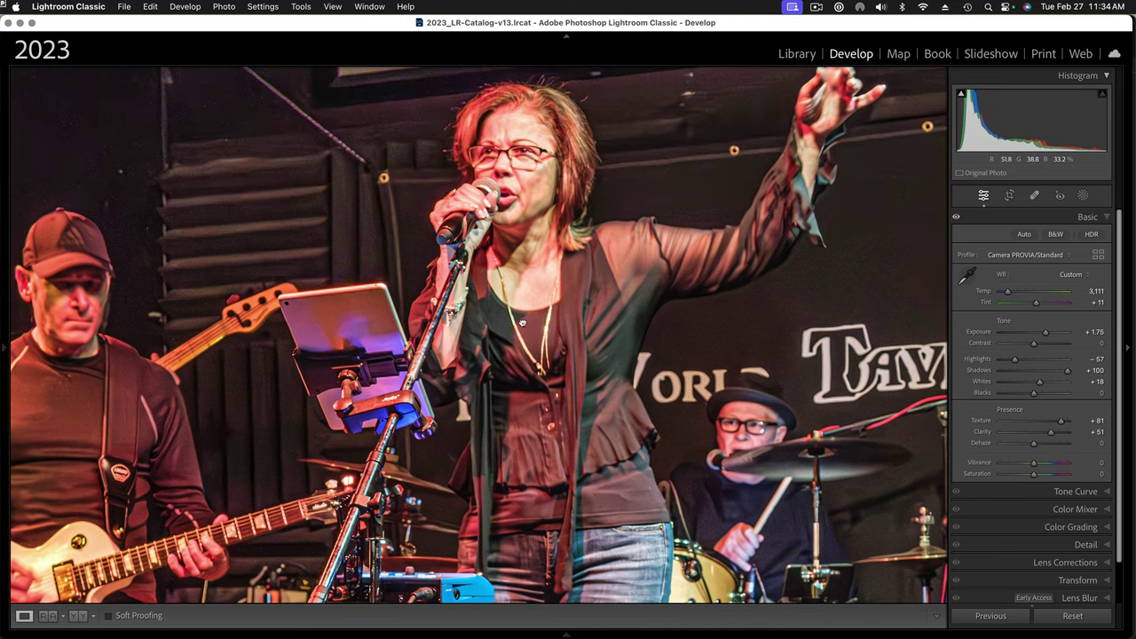
Step: Open a copy of the photo with Lightroom adjustments in Topaz Photo AI and dismiss the raw image quality notice
left_click(222, 7)
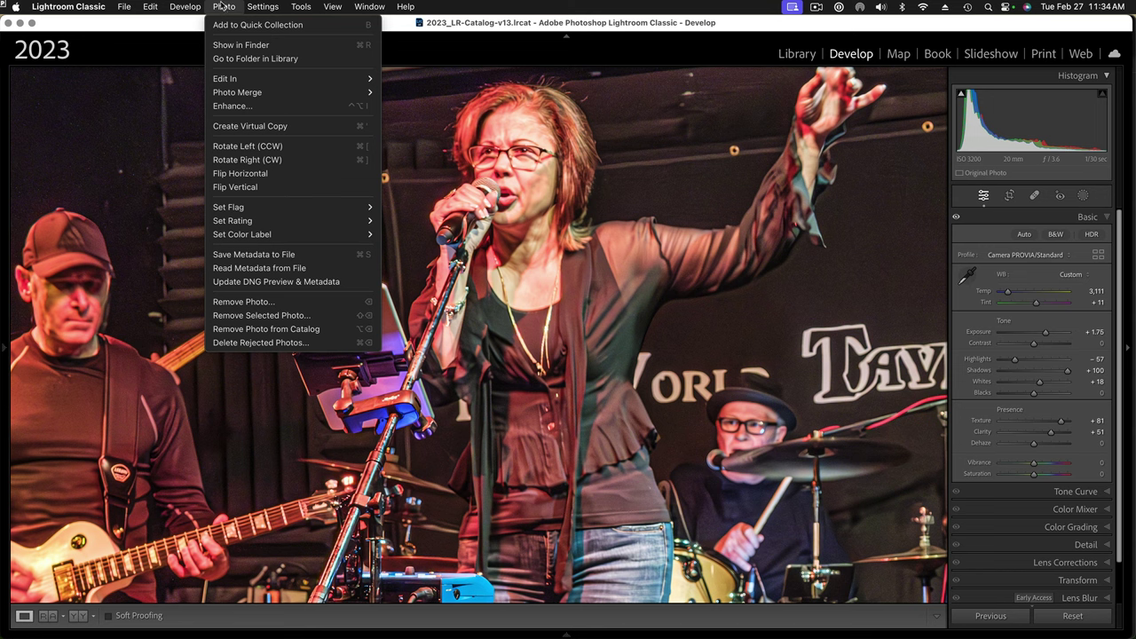
mouse_move(257, 83)
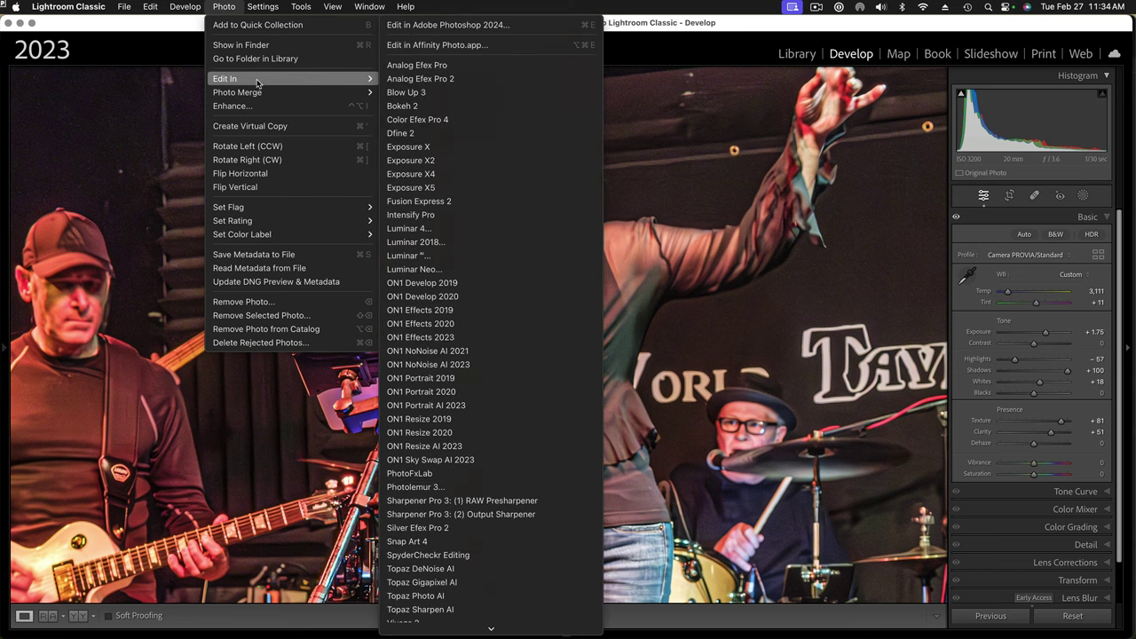
mouse_move(471, 627)
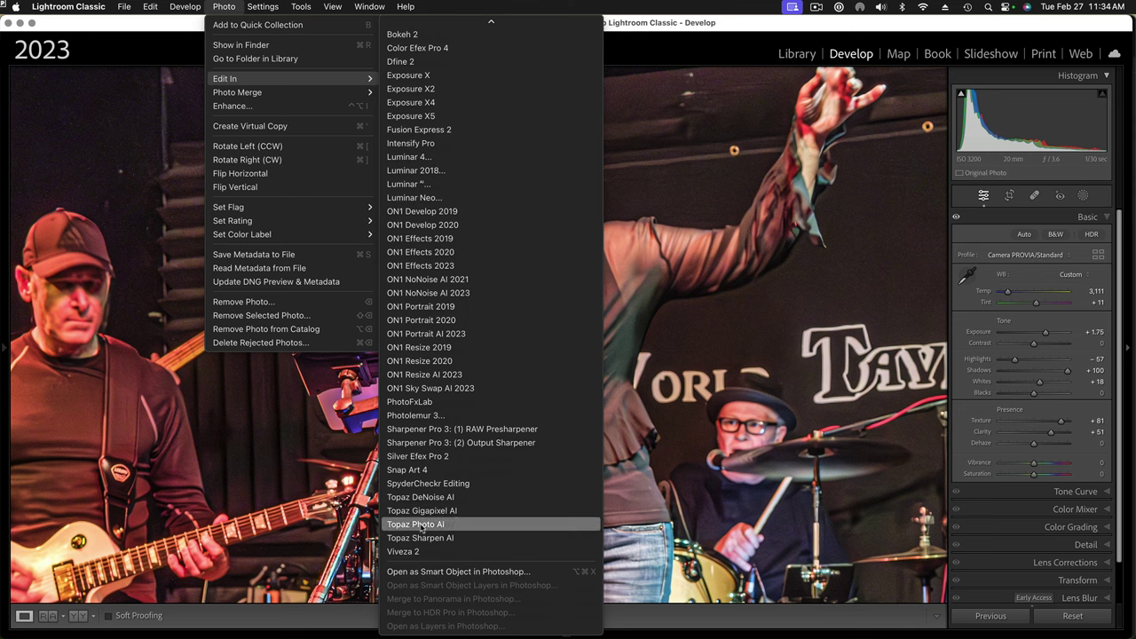
left_click(426, 525)
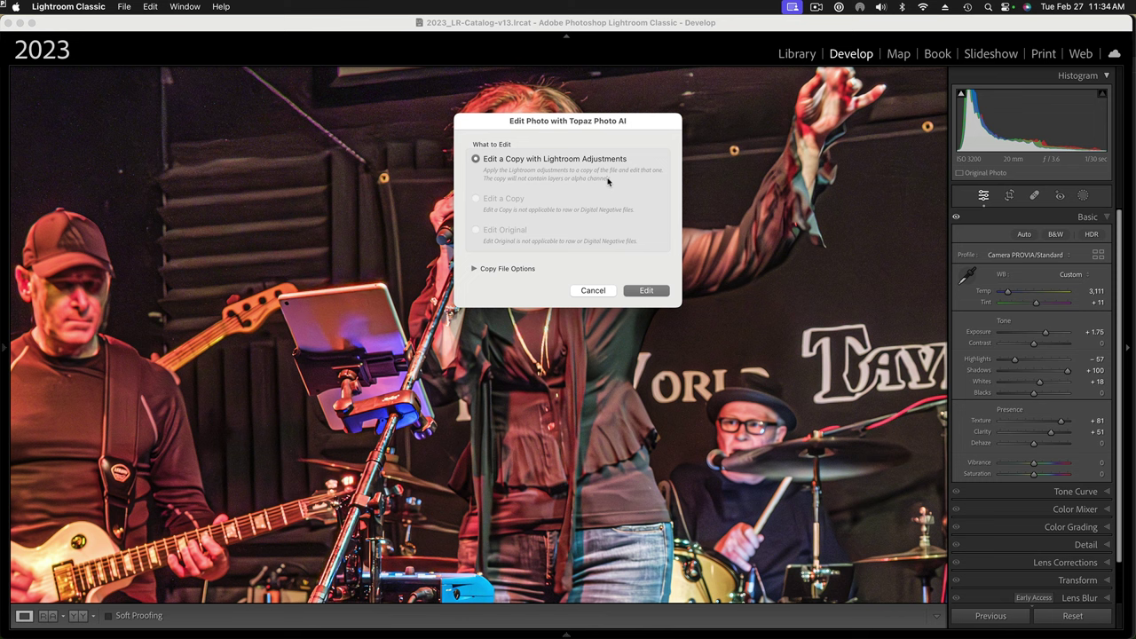
left_click(645, 291)
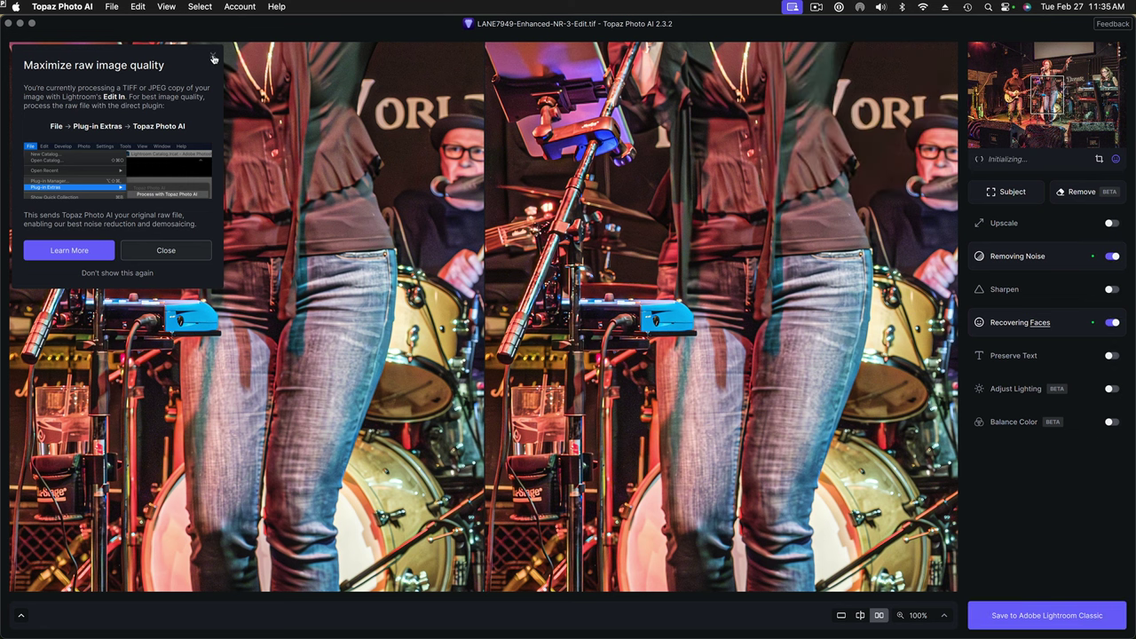
left_click(213, 58)
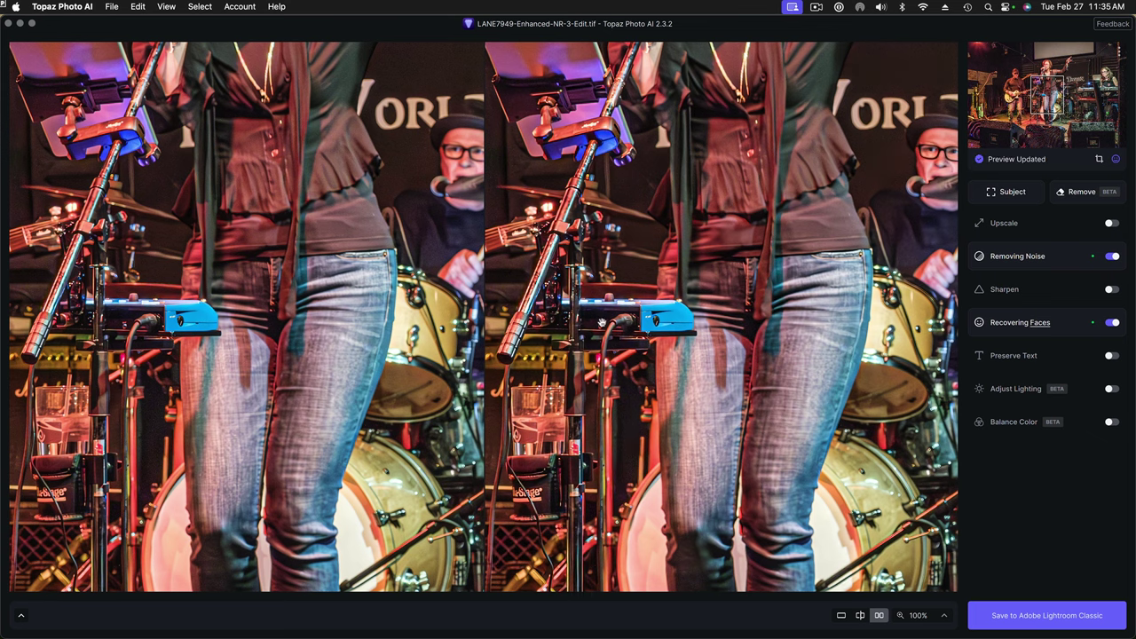
Step: Examine the singer in the before-and-after preview along with the Autopilot recommendations and noise removal settings
left_click_drag(603, 321, 616, 490)
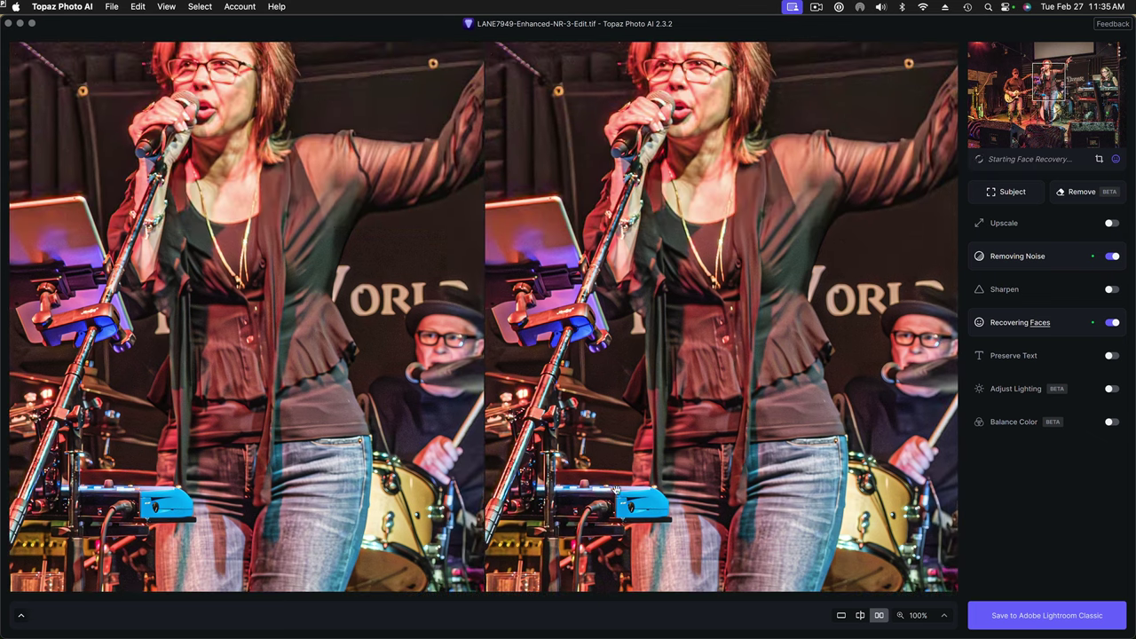
scroll(764, 291, "up", 2)
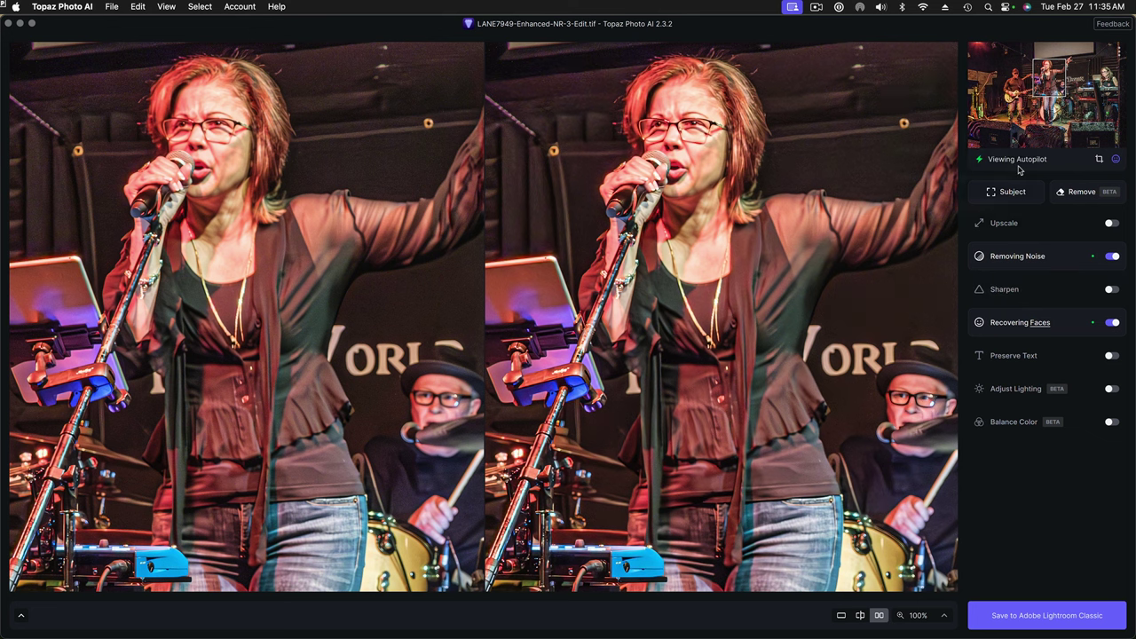
mouse_move(1019, 170)
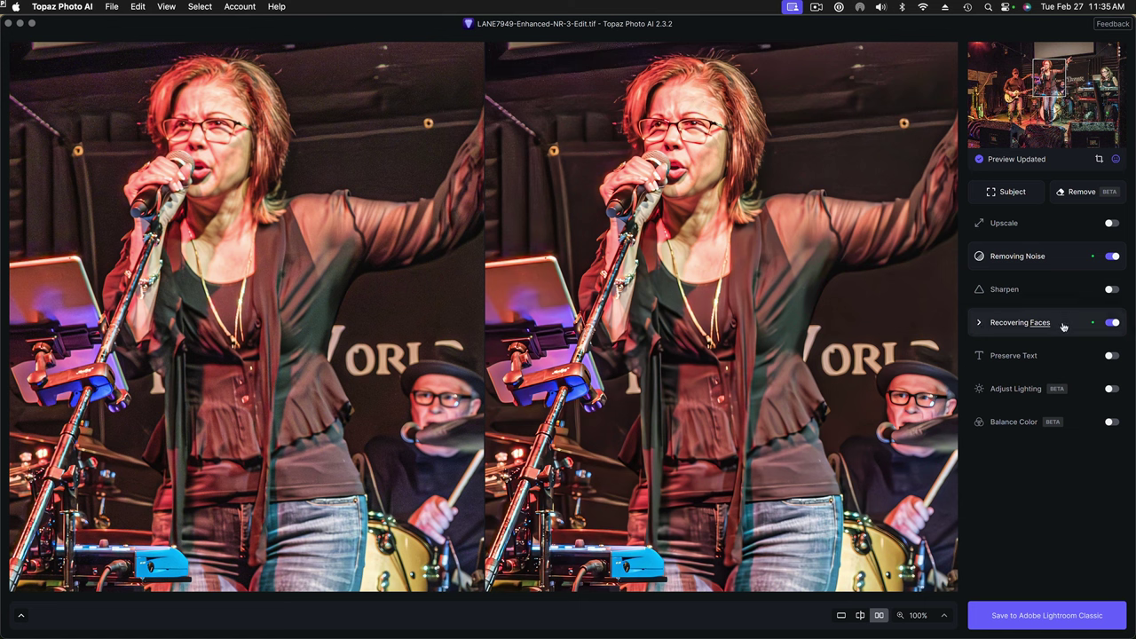
mouse_move(1033, 325)
mouse_move(985, 332)
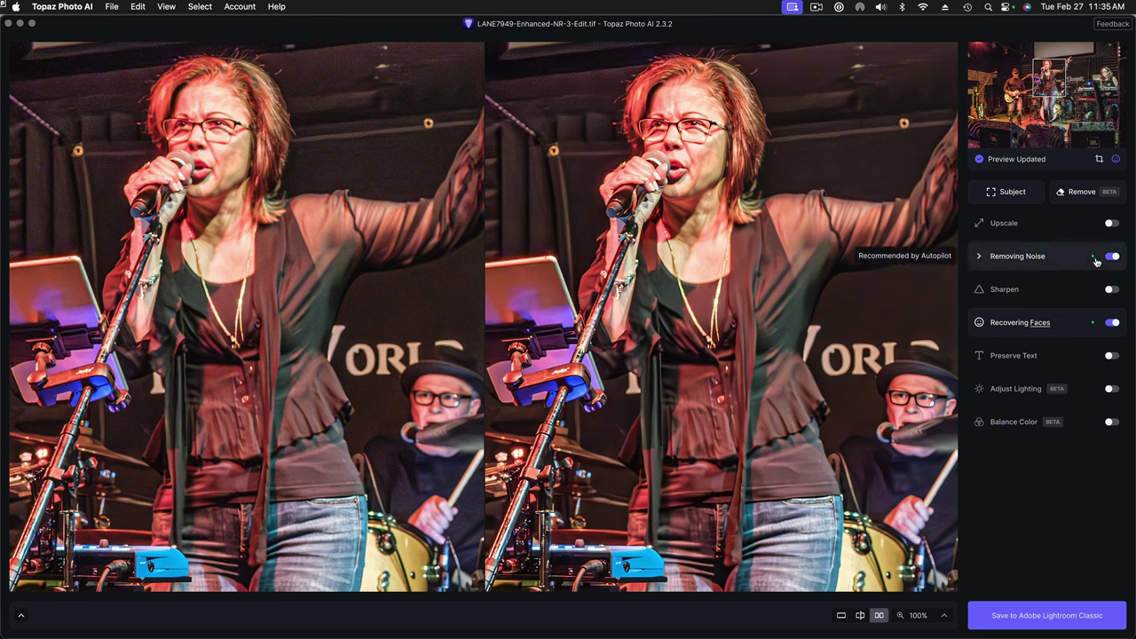
left_click(979, 257)
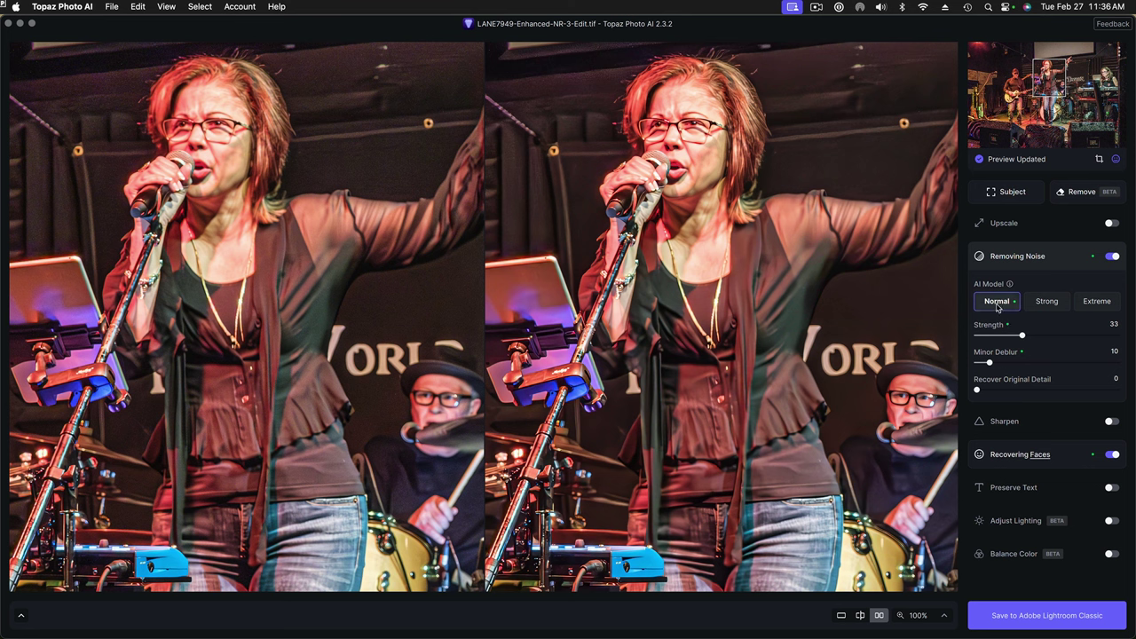
left_click(980, 257)
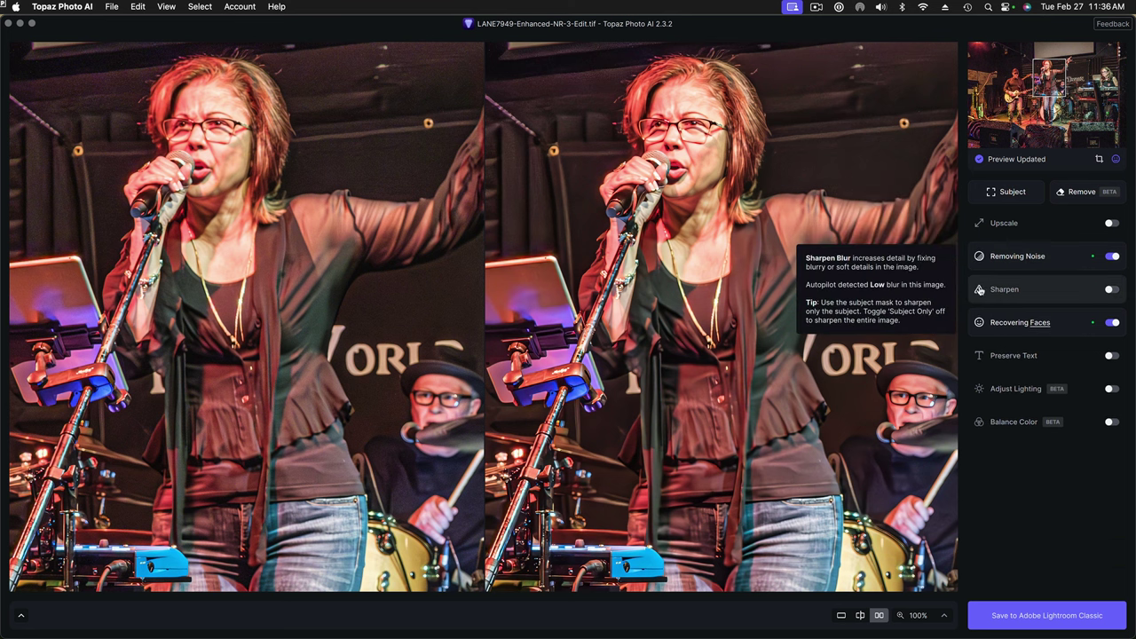
Step: Turn on sharpening for the whole image with the Standard model and set its Strength to 61
left_click(1112, 290)
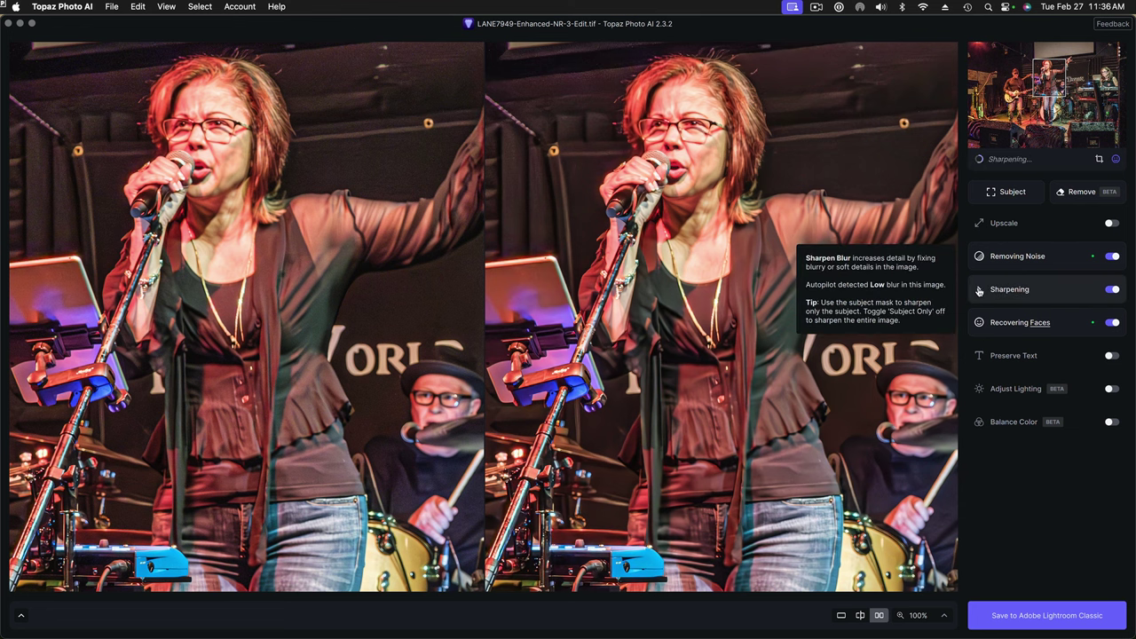
left_click(979, 291)
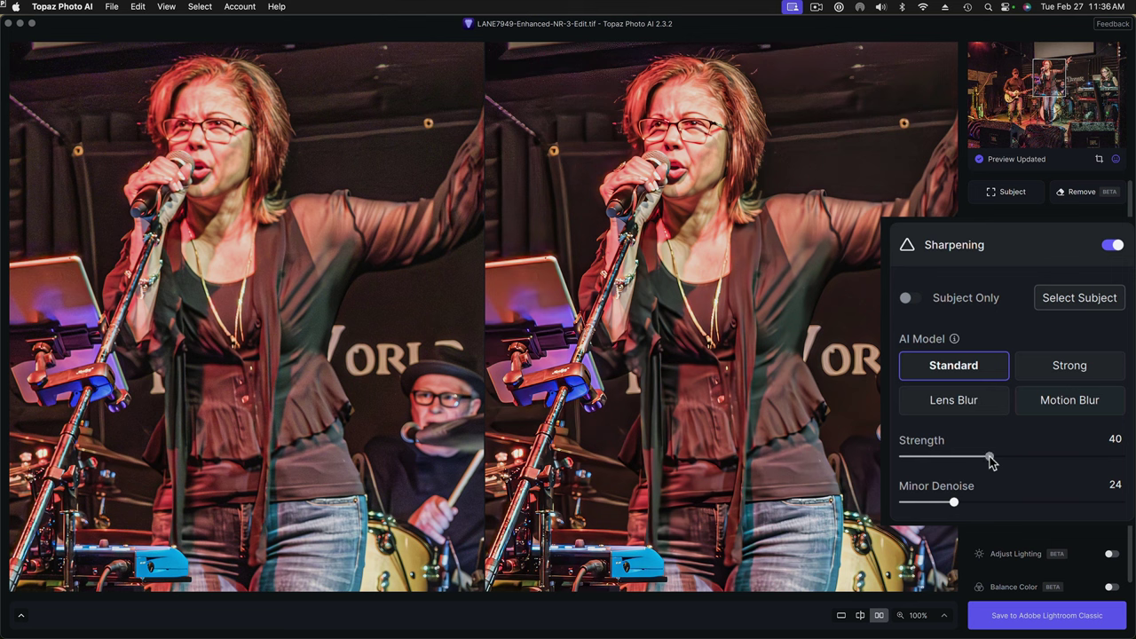
left_click_drag(991, 461, 1037, 461)
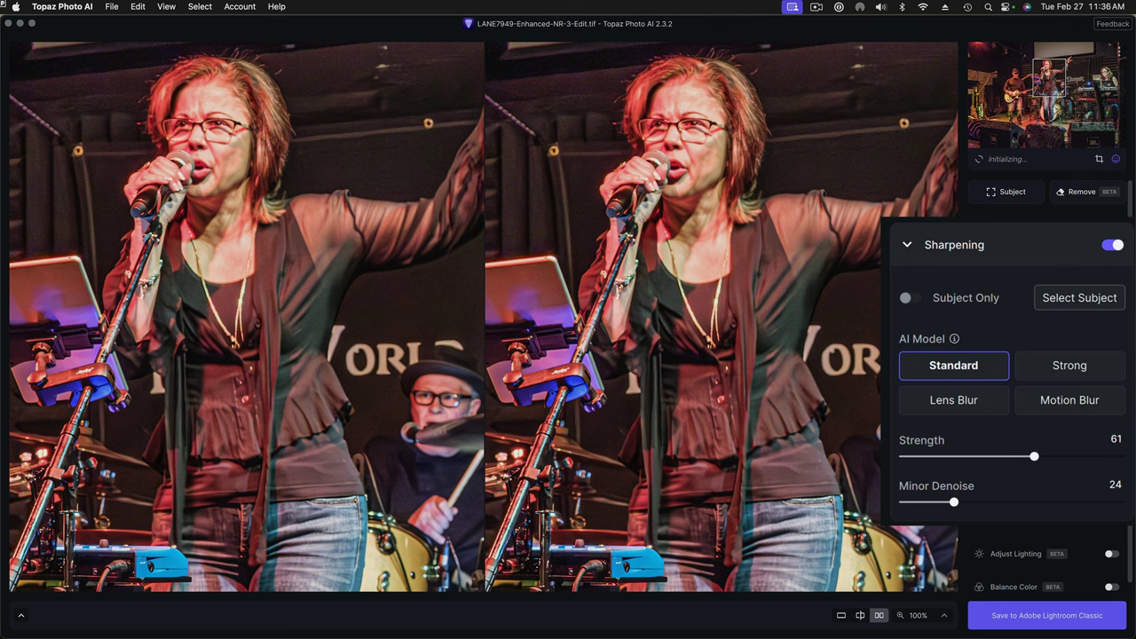
mouse_move(1008, 169)
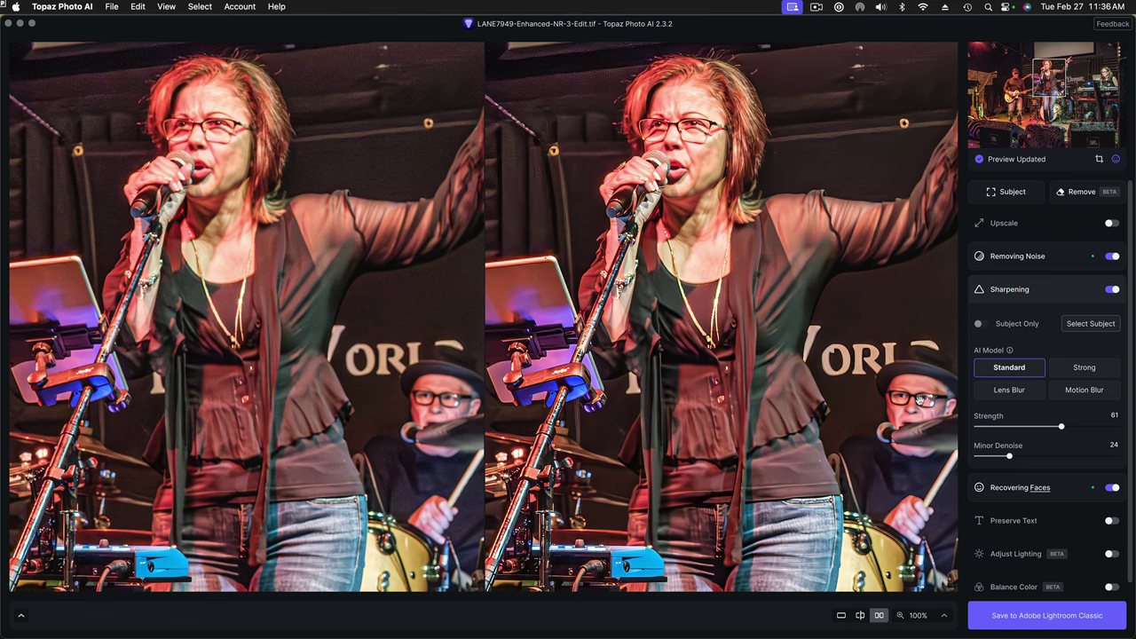
Step: Raise the sharpening Strength to 67 after checking the guitarist and singer, and save the result back to Lightroom Classic
scroll(701, 392, "left", 10)
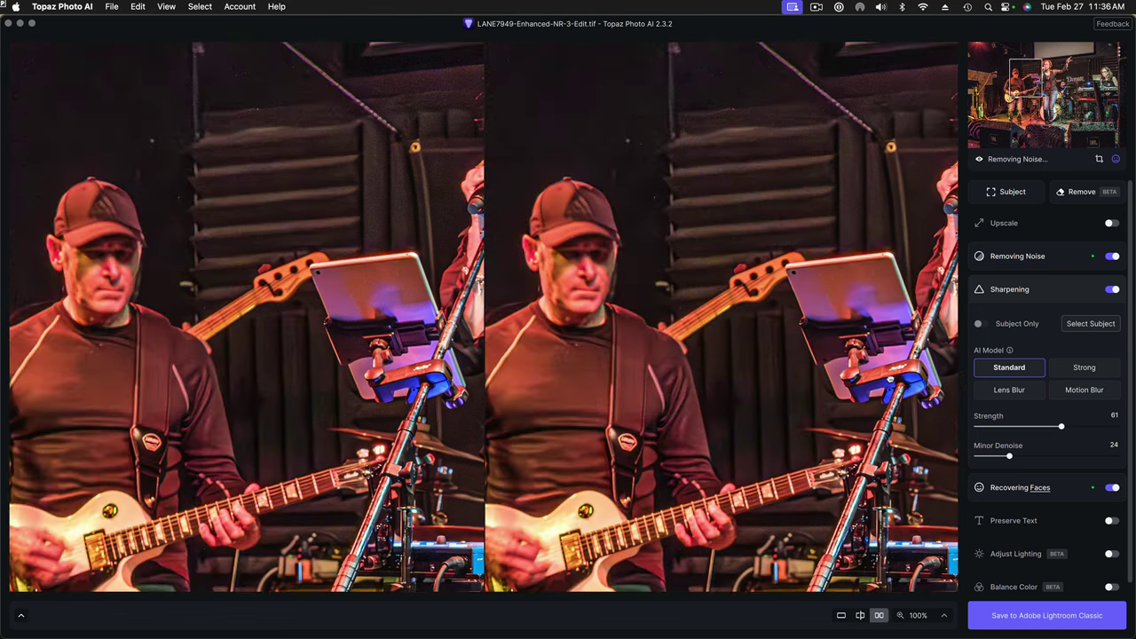
left_click_drag(619, 444, 672, 330)
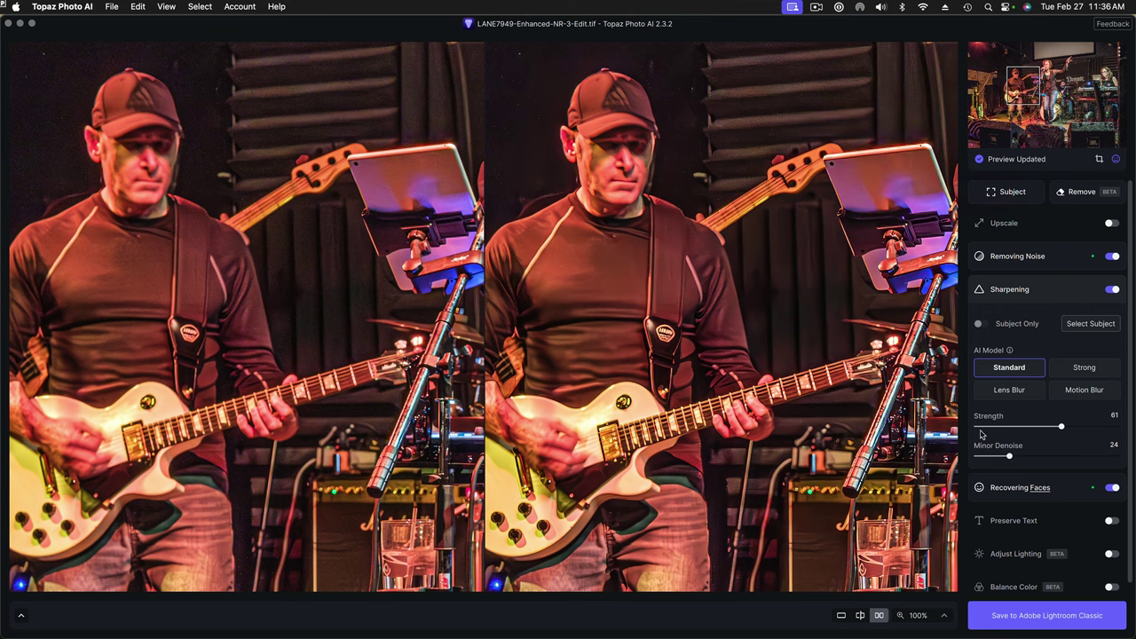
left_click_drag(840, 355, 559, 409)
left_click_drag(784, 367, 748, 293)
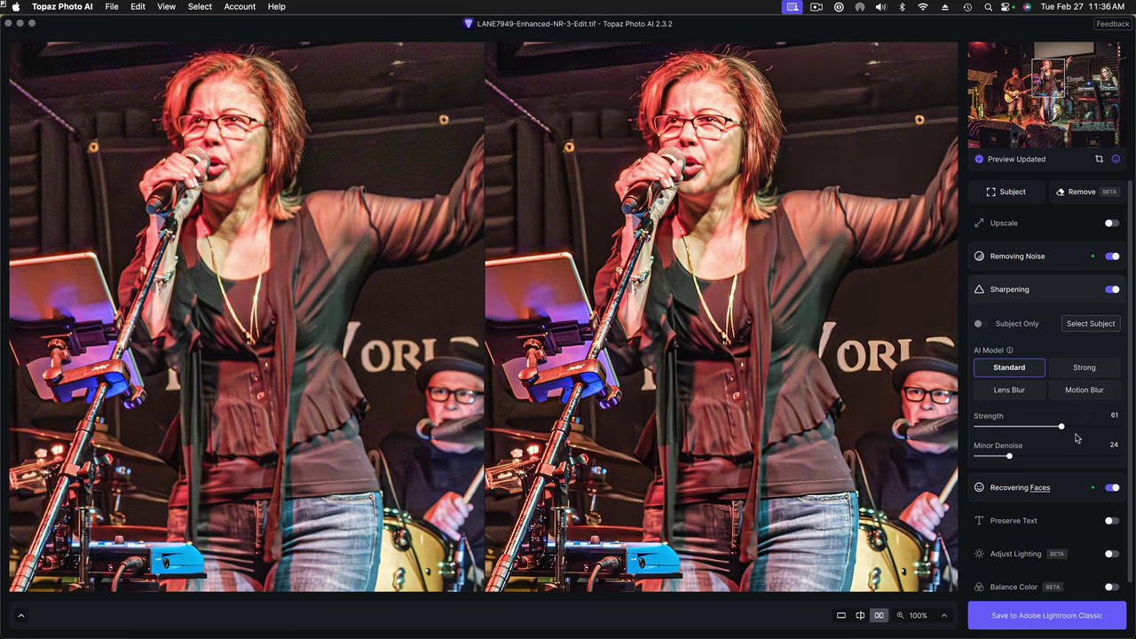
left_click_drag(1062, 428, 1075, 429)
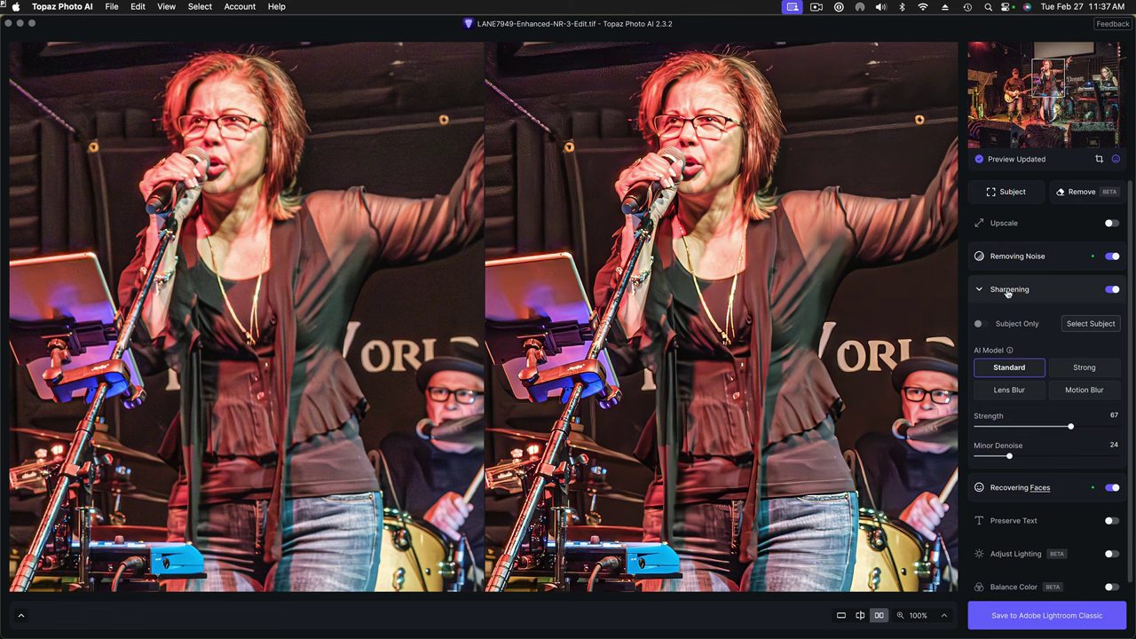
left_click(1031, 619)
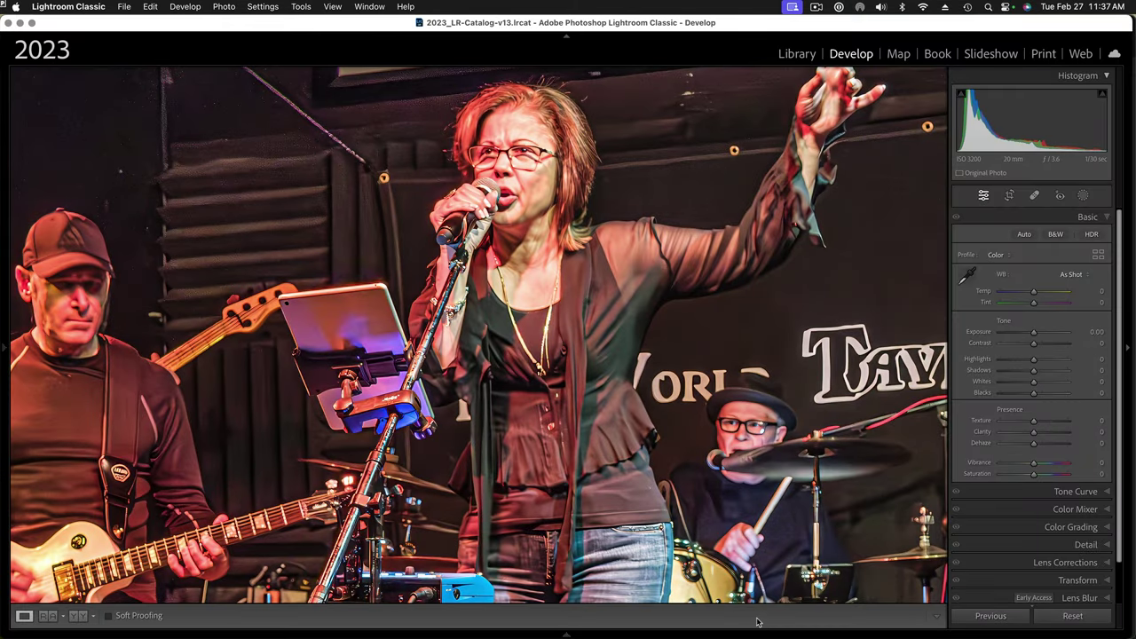
Step: Adjust the returned photo's white balance to Temp +4 and Tint -9
left_click(634, 404)
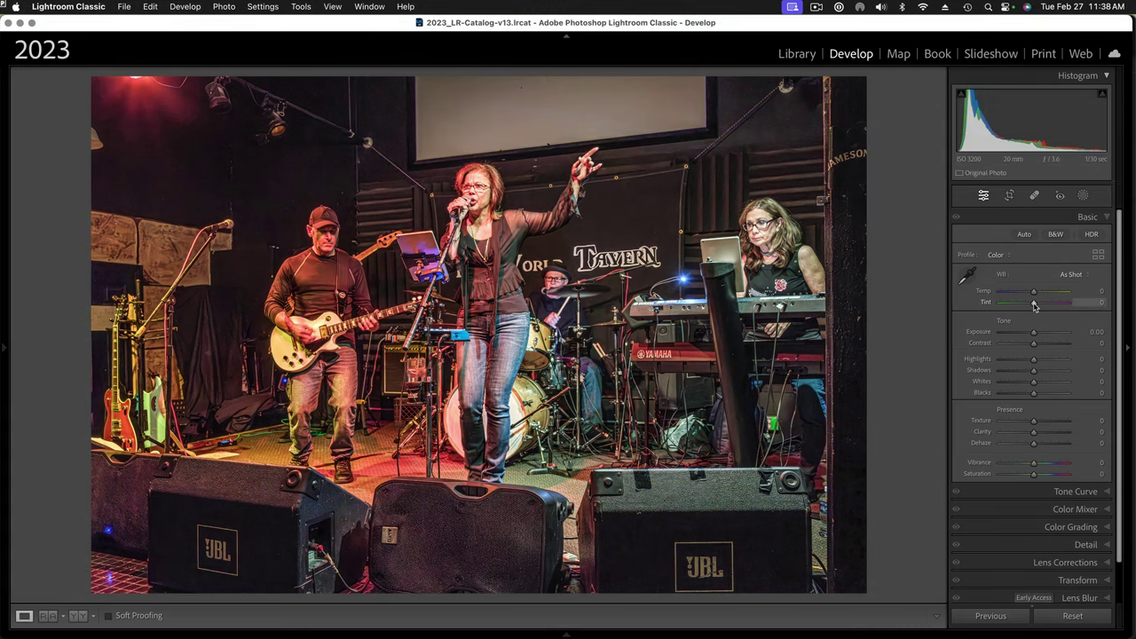
left_click_drag(1033, 303, 981, 290)
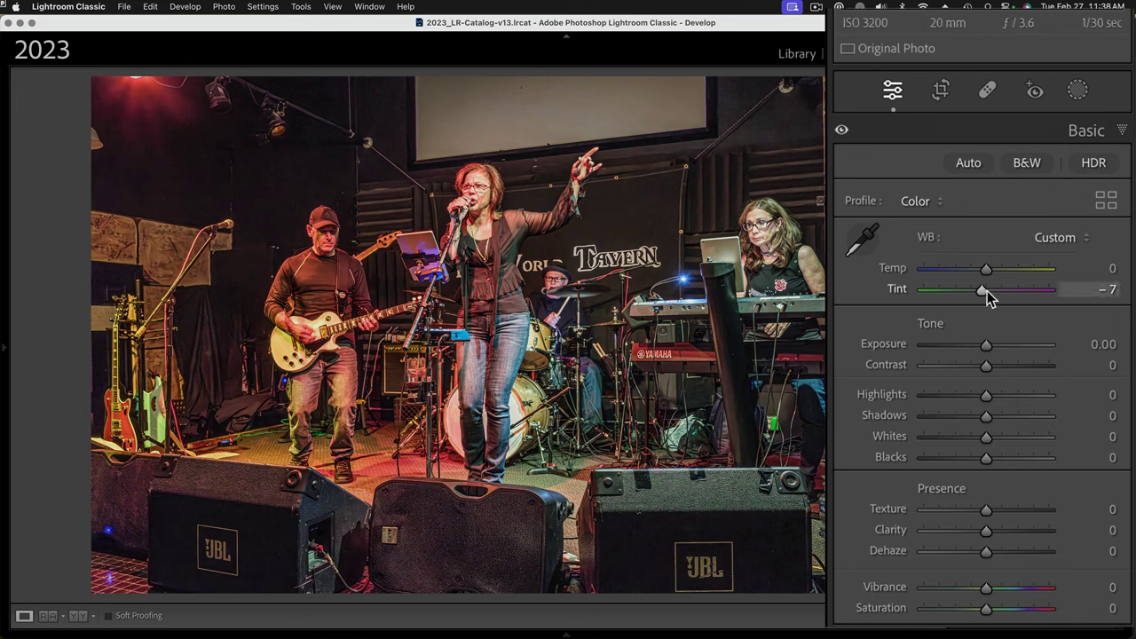
key("Up")
key("Up")
key("Up")
key("Up")
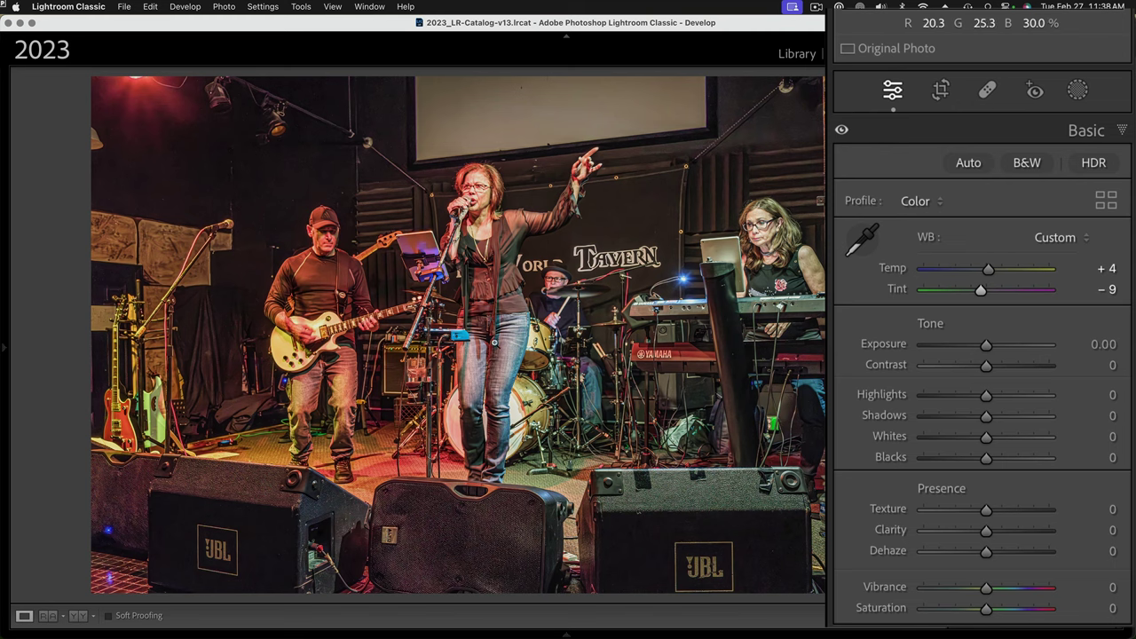
Step: Judge the singer's skin tones up close and set the Tint to -5
left_click(444, 127)
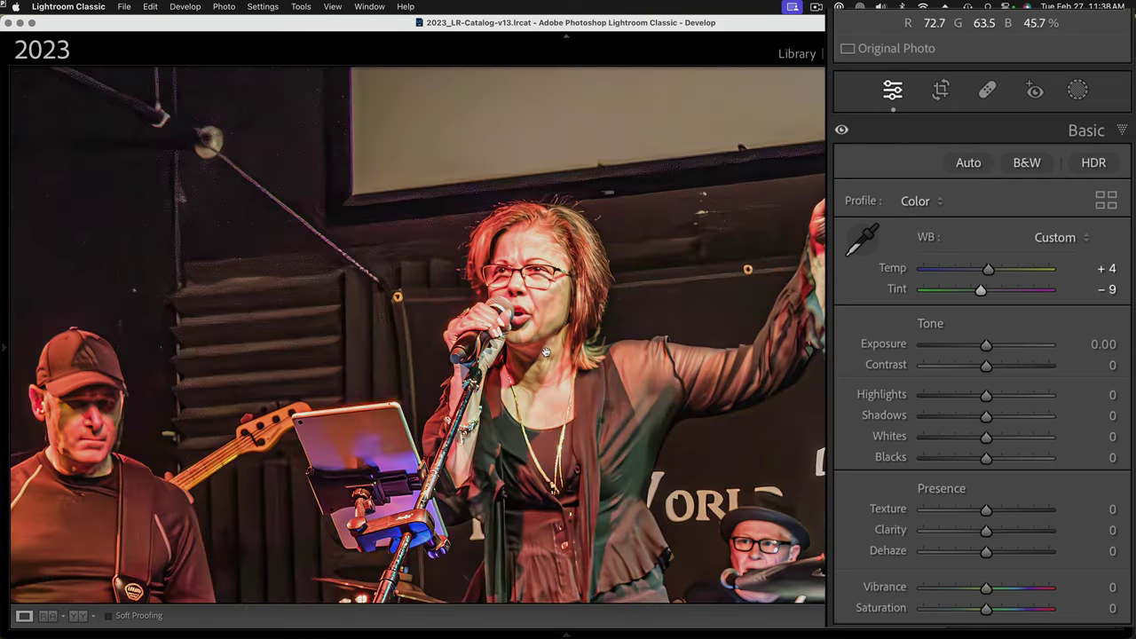
scroll(543, 355, "up", 3)
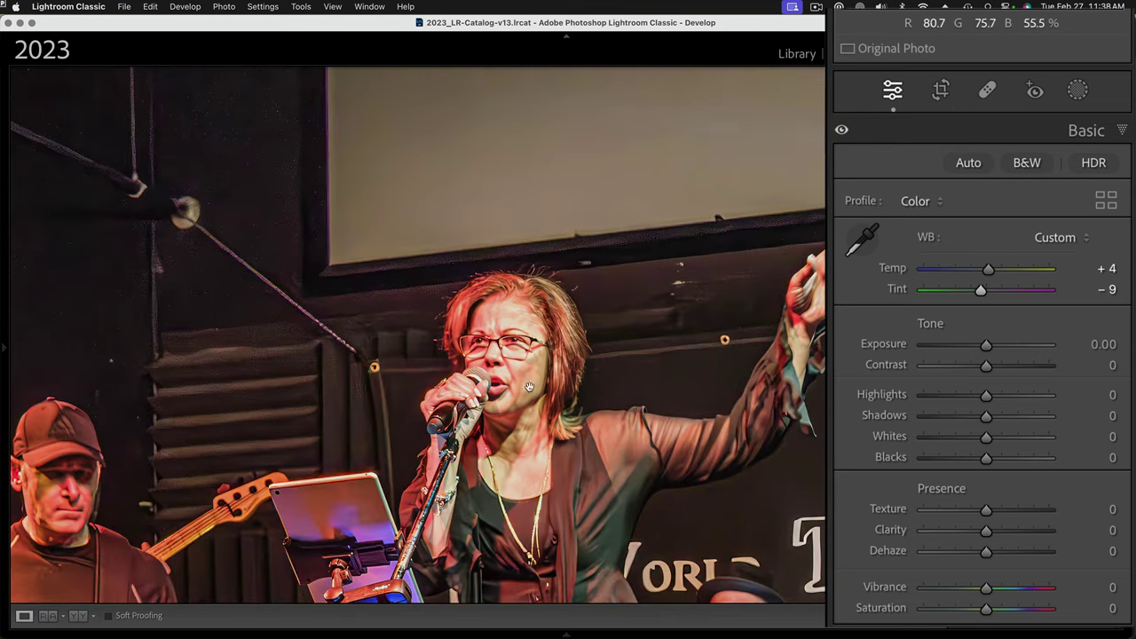
key("Up")
key("Up")
key("Up")
key("Up")
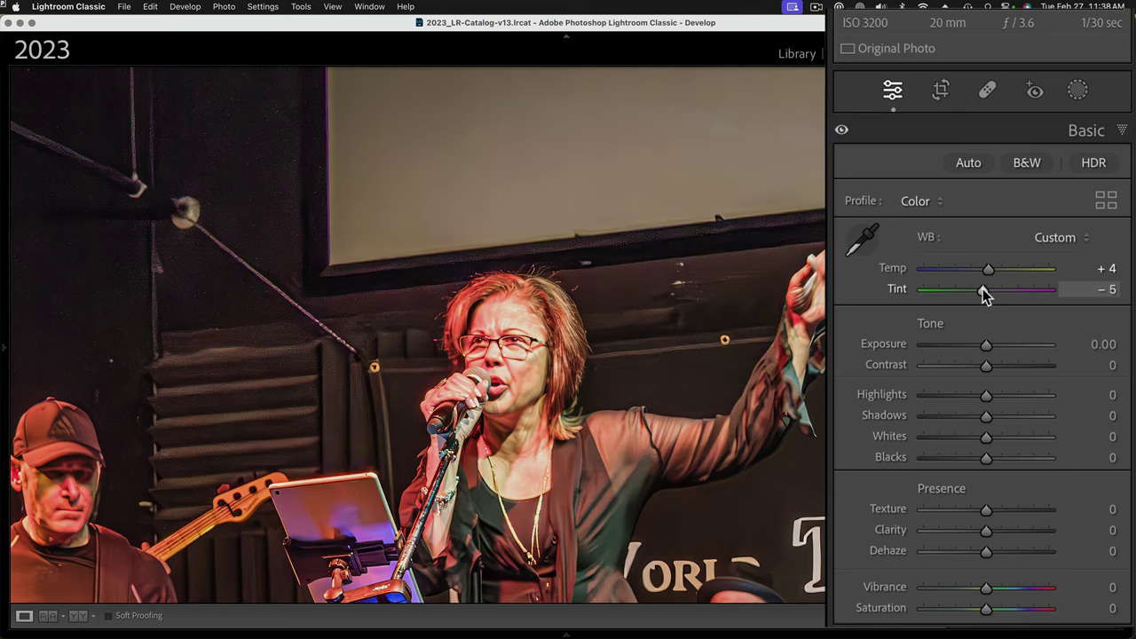
Step: Create a Luminance Range mask sampled from the dark object in front of the keyboards
left_click(583, 454)
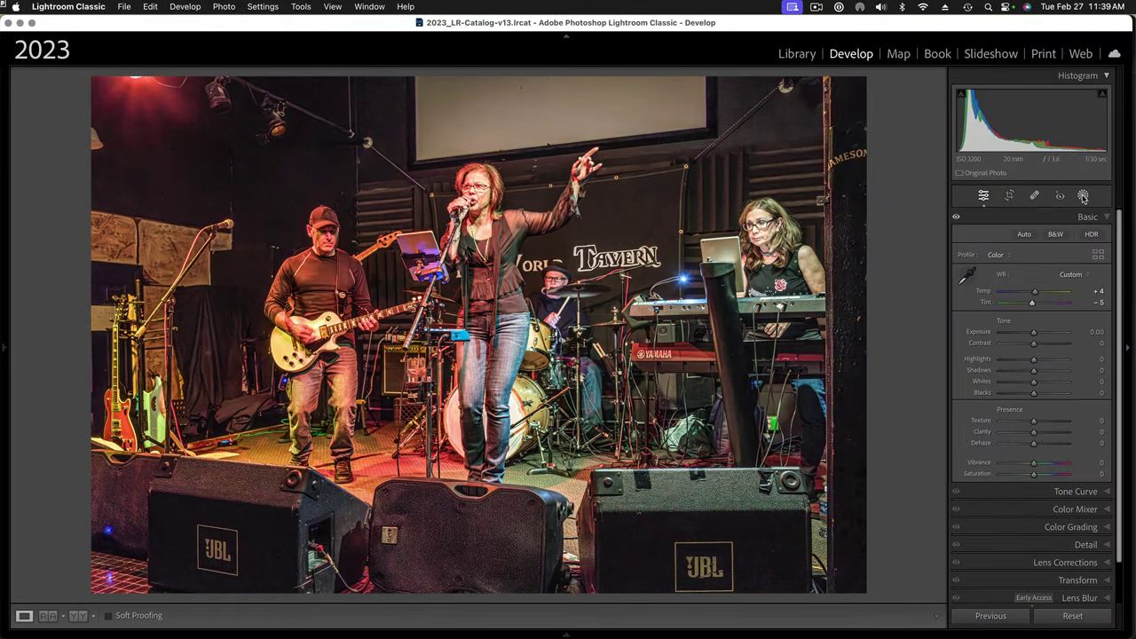
left_click(1083, 196)
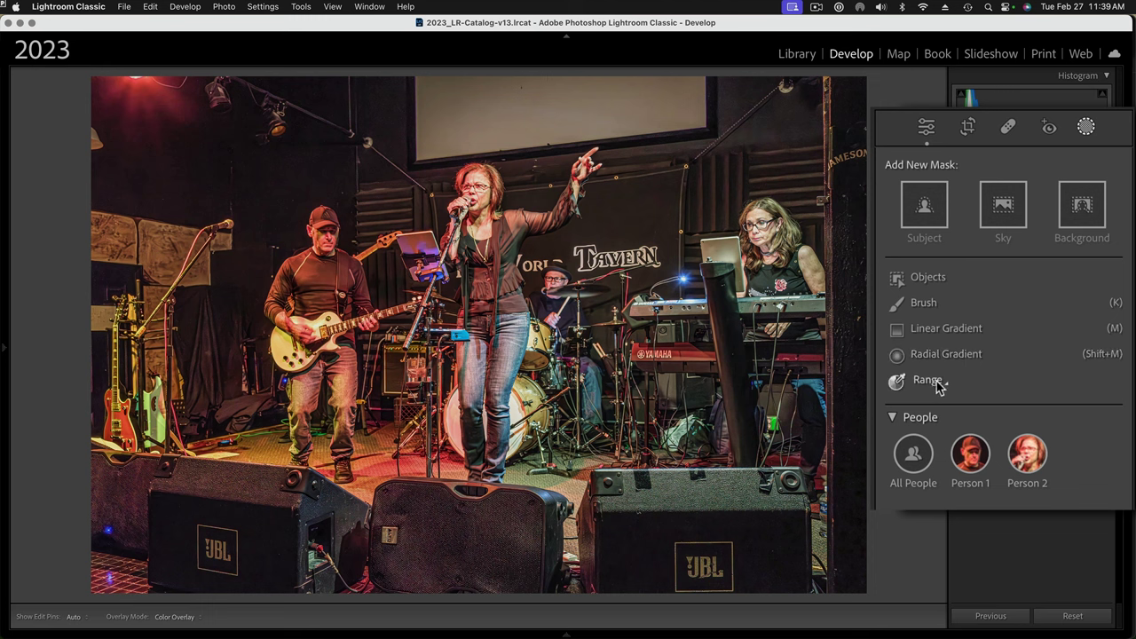
mouse_move(938, 385)
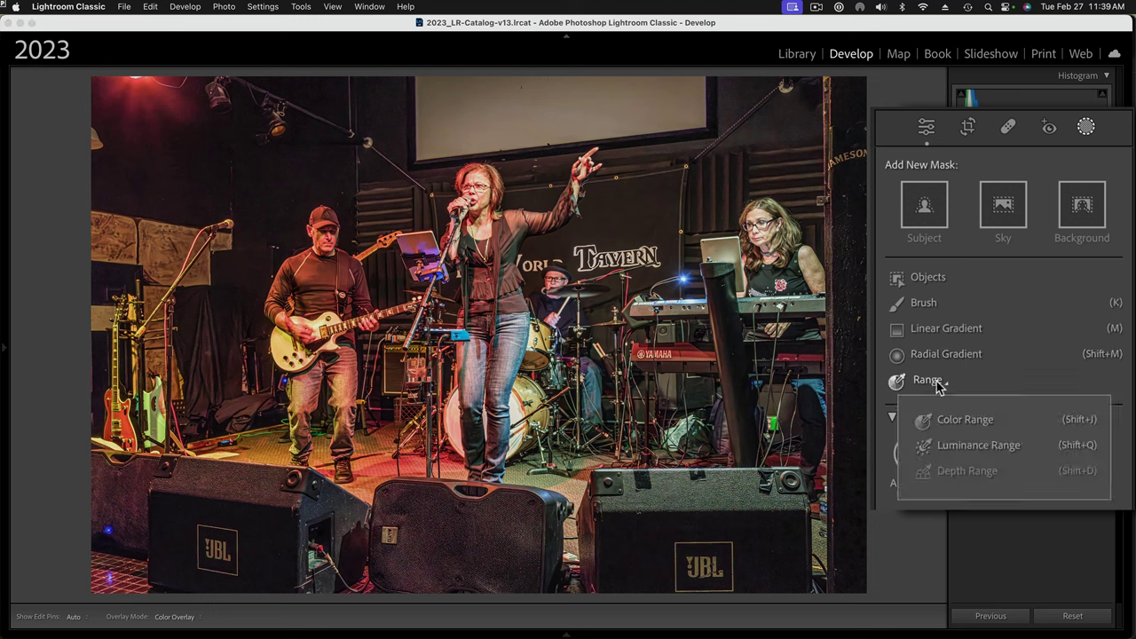
left_click(958, 447)
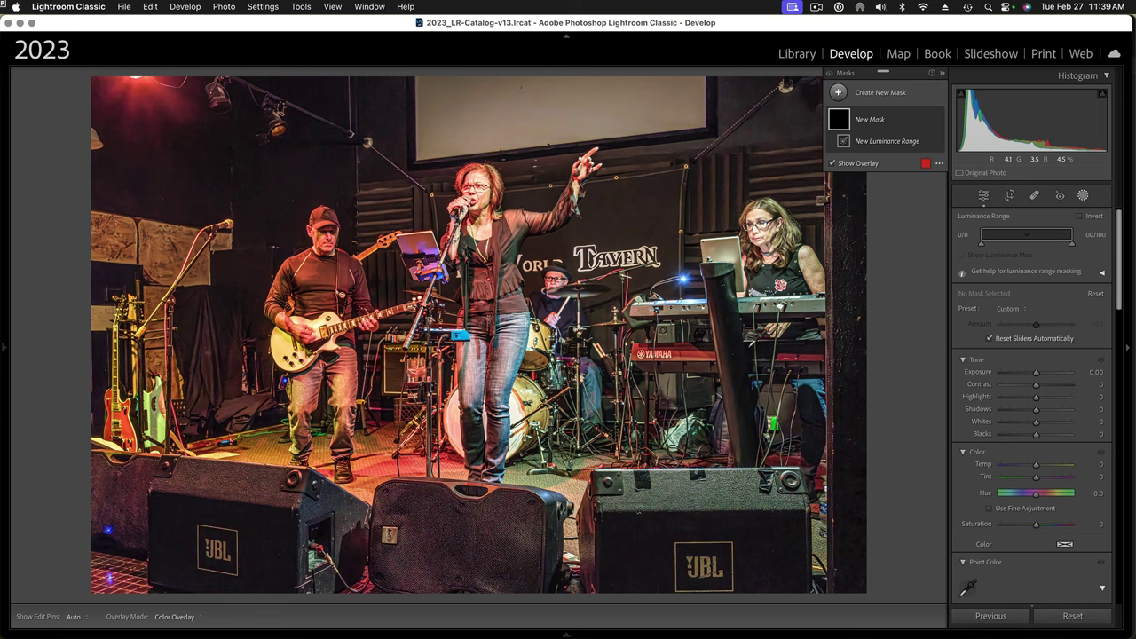
left_click(717, 323)
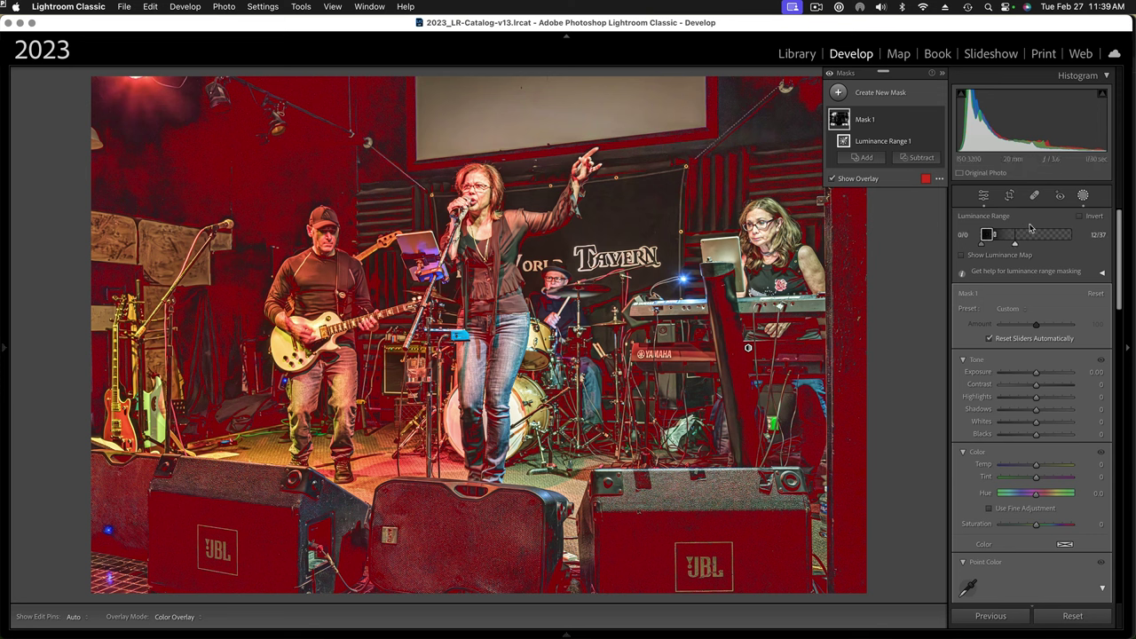
Step: Set the mask's Saturation to -100 and widen its luminance range to an upper limit of 18 with falloff to 46
left_click(1037, 525)
left_click_drag(1037, 526, 942, 530)
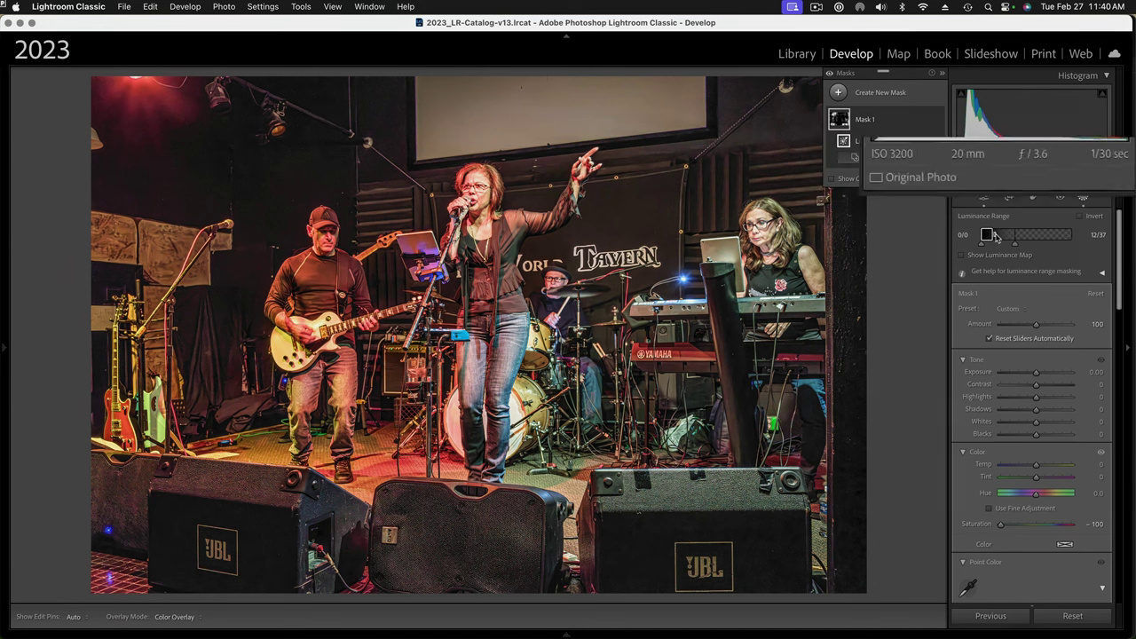
left_click_drag(995, 236, 1000, 238)
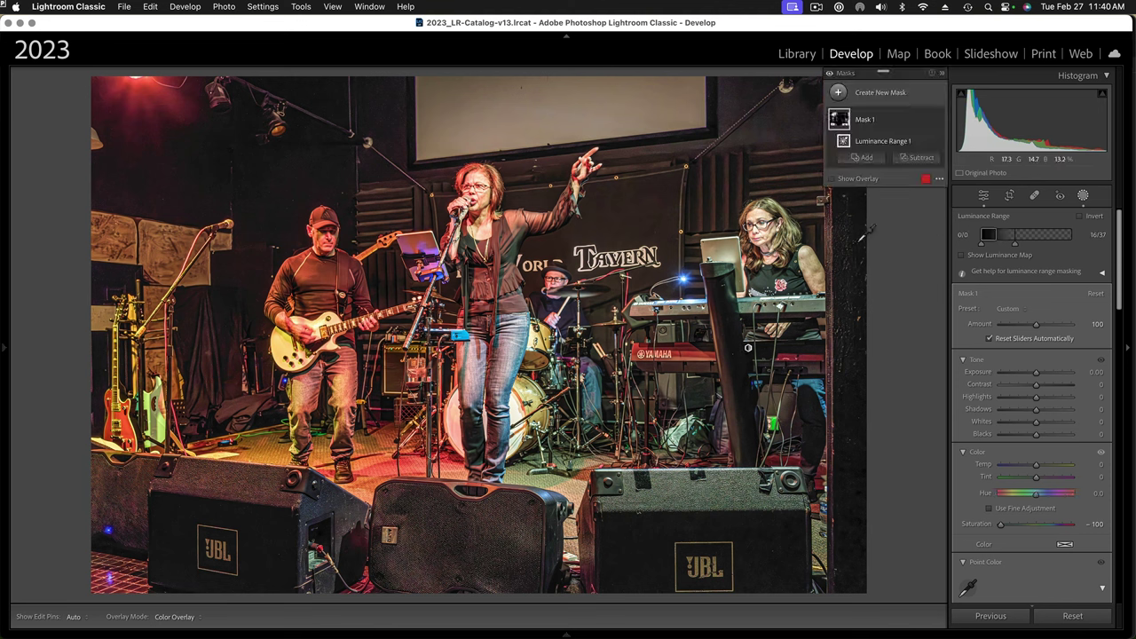
left_click_drag(1018, 245, 1027, 247)
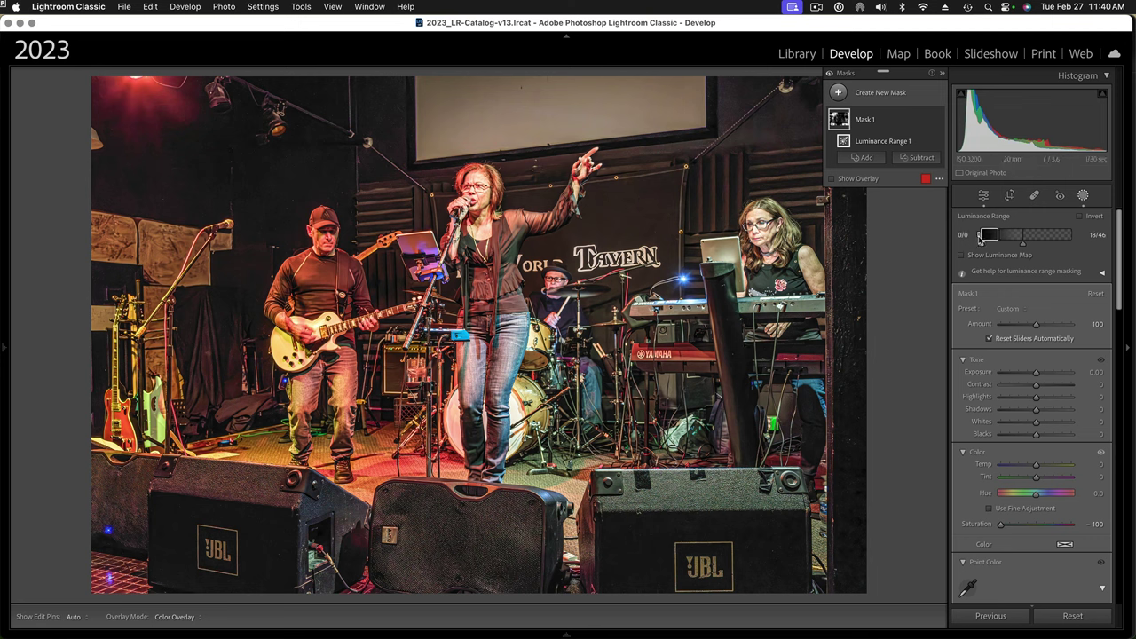
Step: Widen the mask's luminance range to an upper limit of 27 with falloff to 53, checking coverage with the mask overlay
left_click(833, 179)
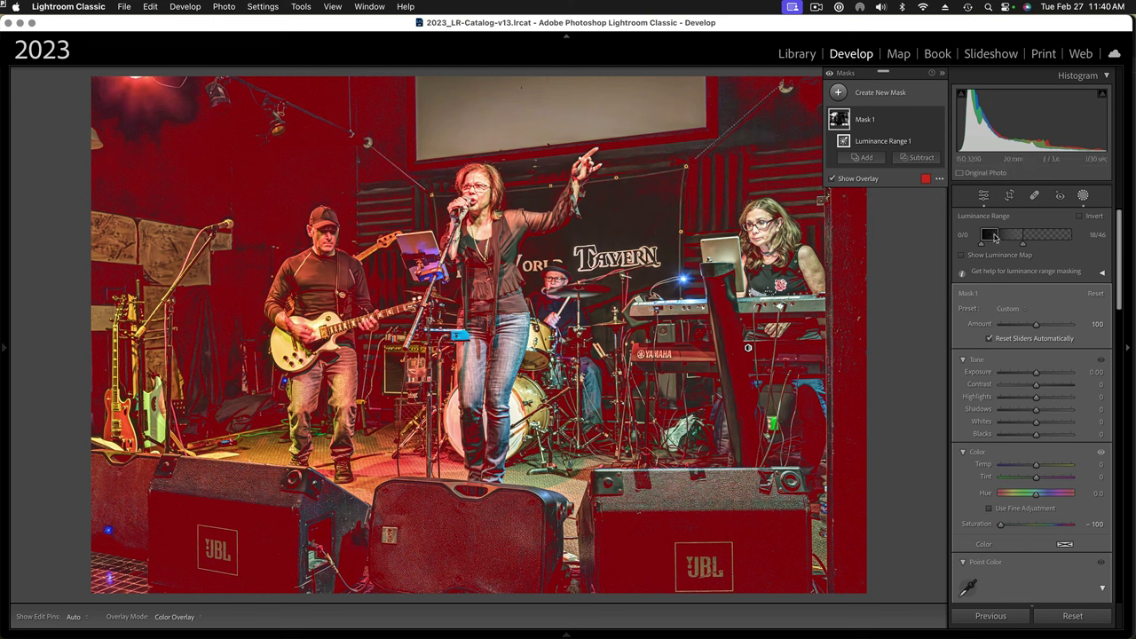
left_click(1000, 238)
left_click_drag(1001, 237, 1003, 239)
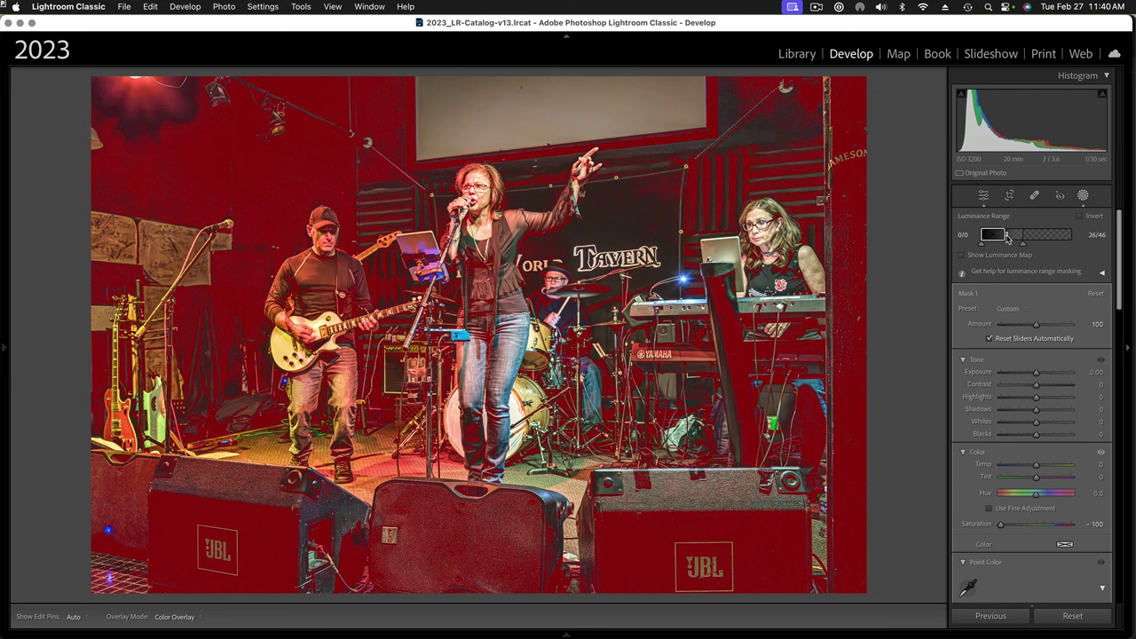
left_click_drag(1007, 238, 1029, 247)
left_click_drag(1030, 246, 1031, 245)
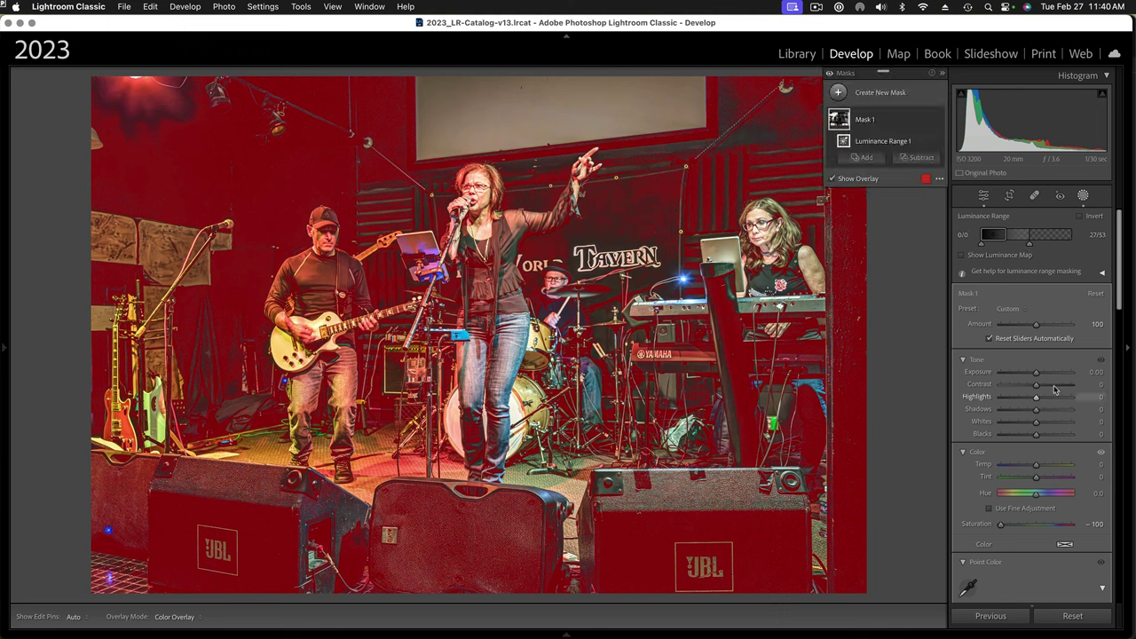
left_click(833, 180)
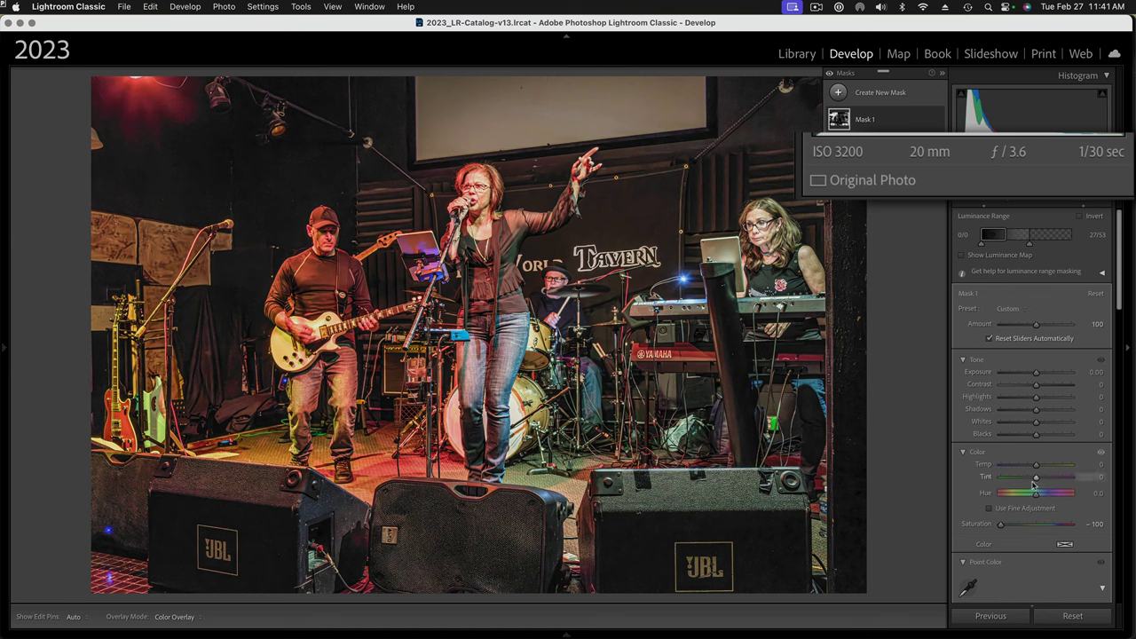
Step: Set the mask's Tint to -2 and Blacks to -12, and close masking
key("shift+w")
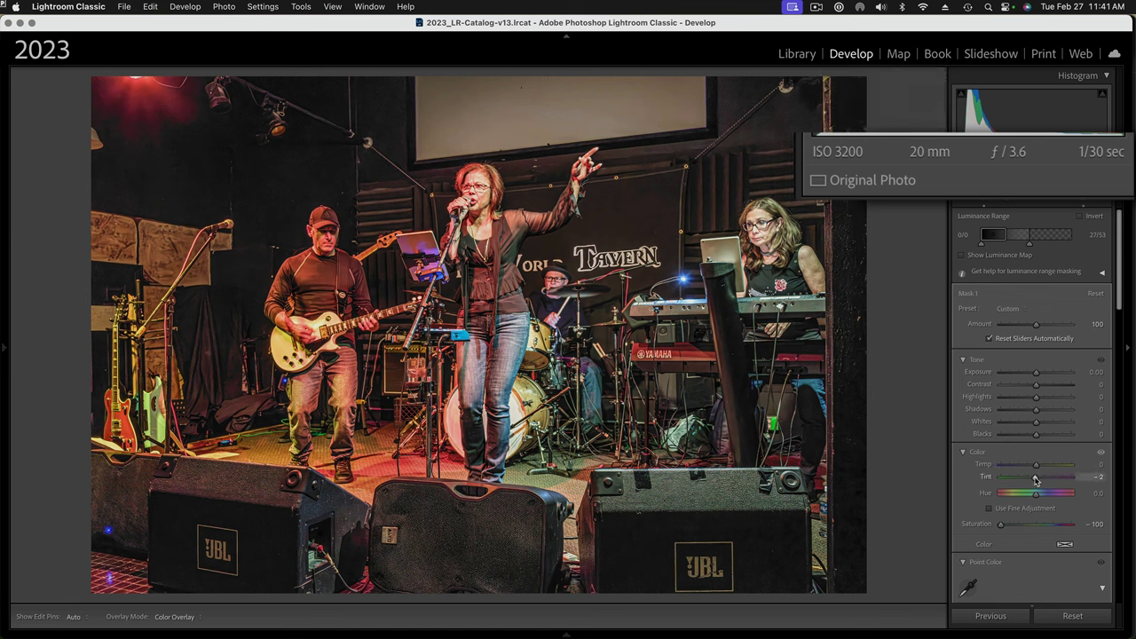
key("shift+w")
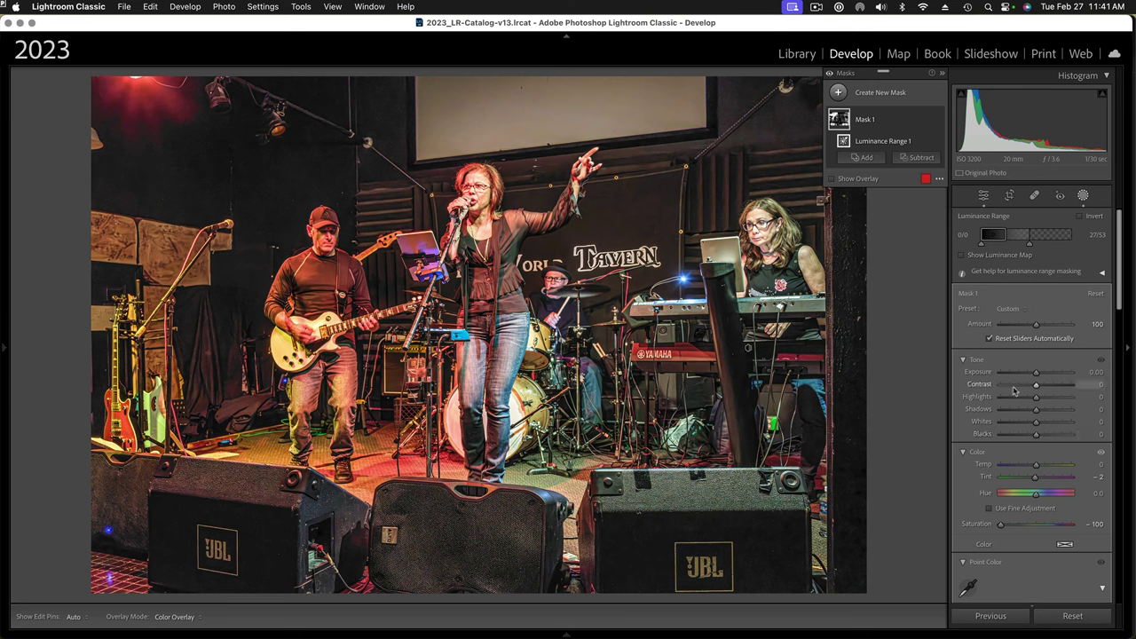
left_click_drag(1037, 437, 1032, 438)
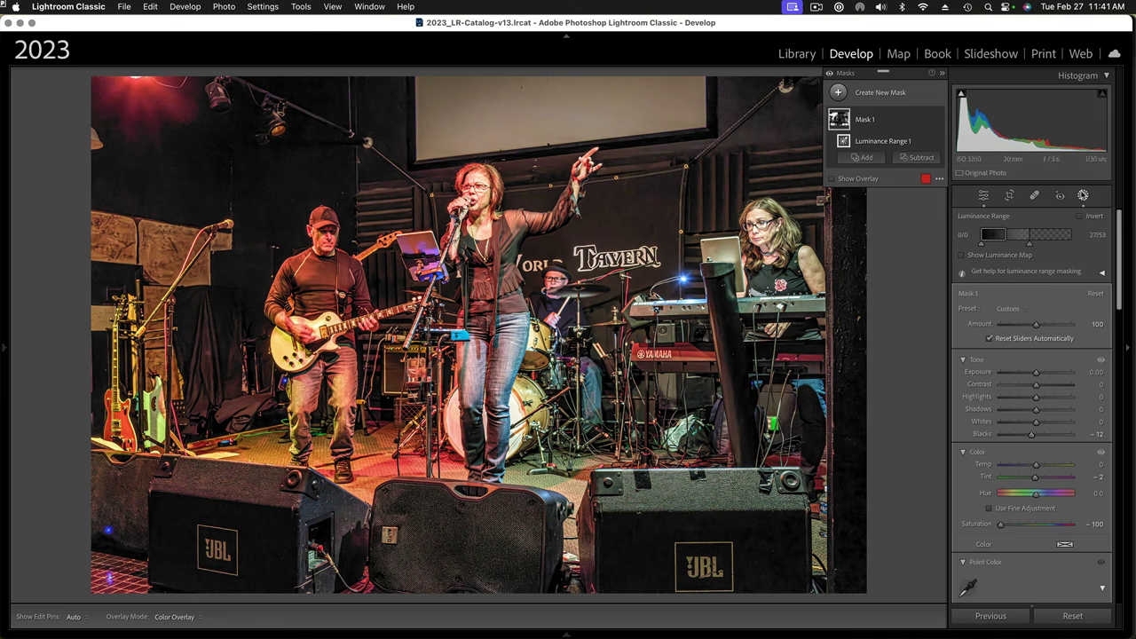
left_click(1084, 195)
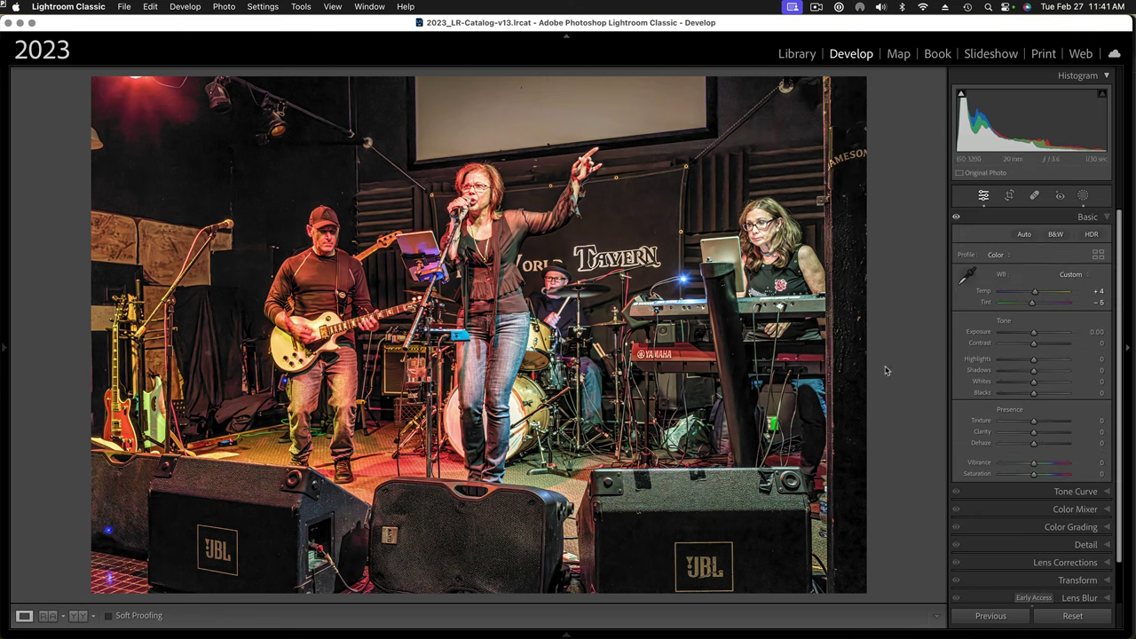
Step: Examine the singer, guitarist and dark stage backdrop up close, and review the photo's edit history
left_click(481, 246)
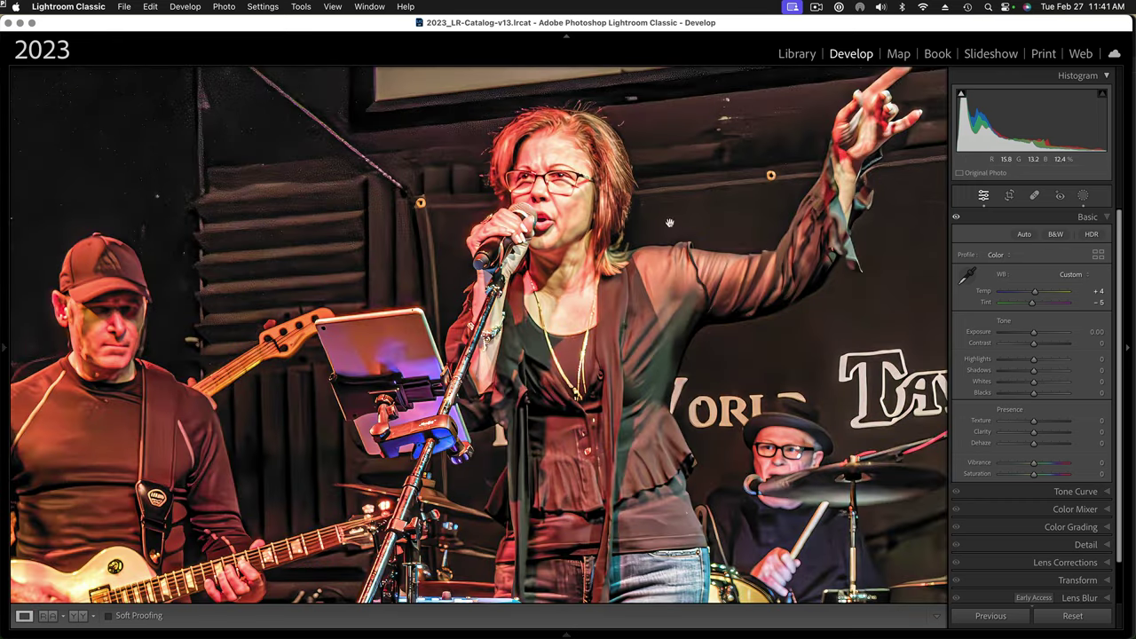
left_click_drag(793, 179, 464, 293)
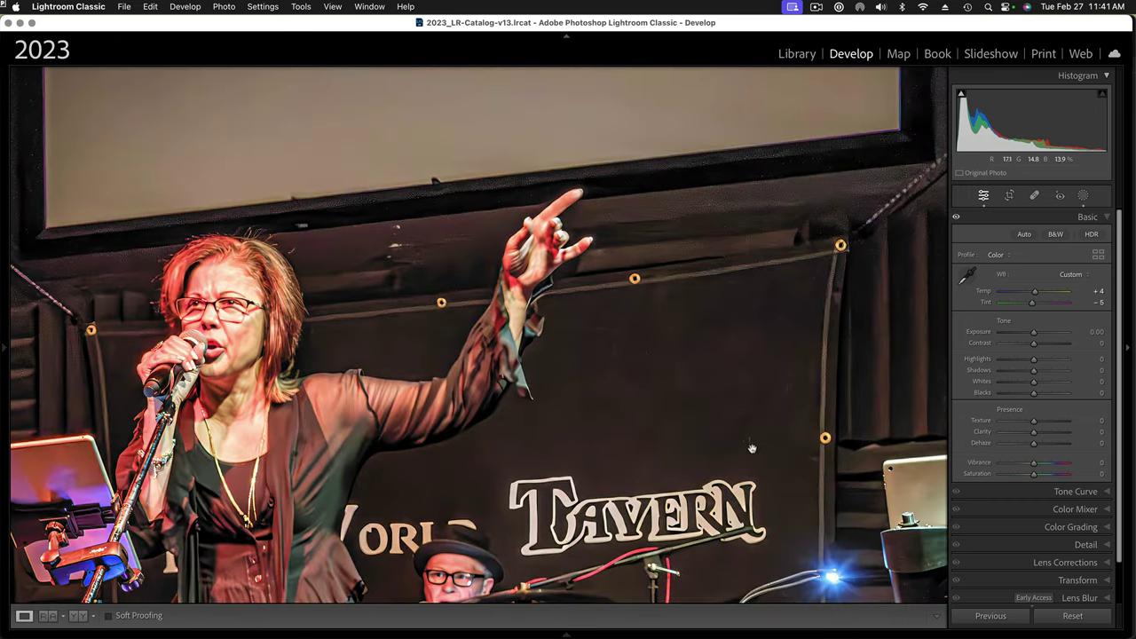
scroll(349, 351, "down", 5)
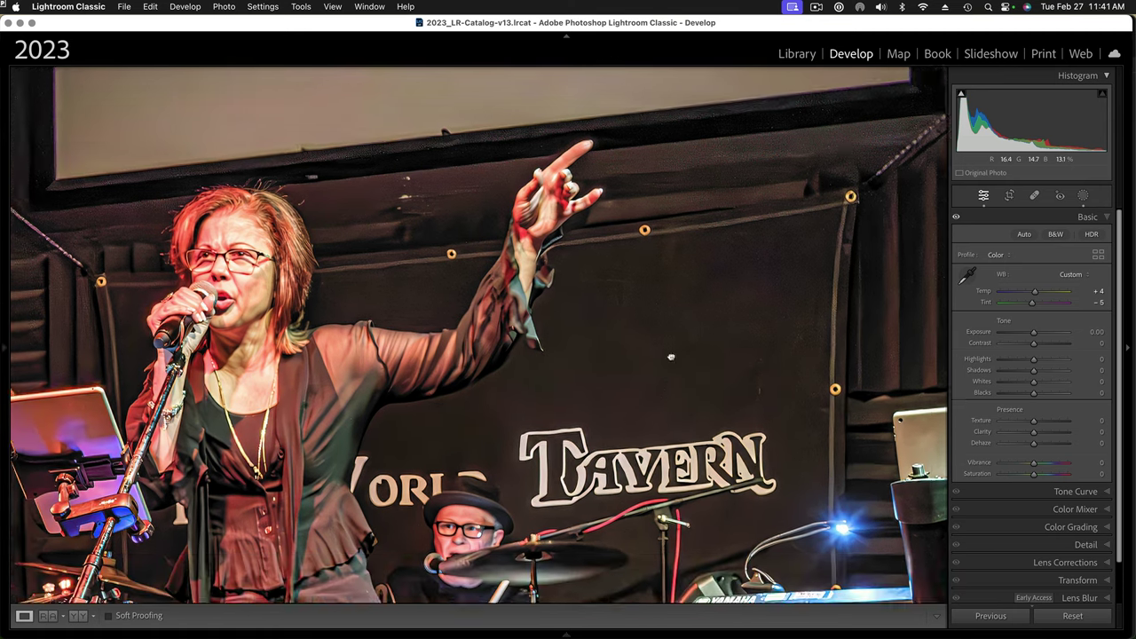
left_click_drag(279, 339, 555, 295)
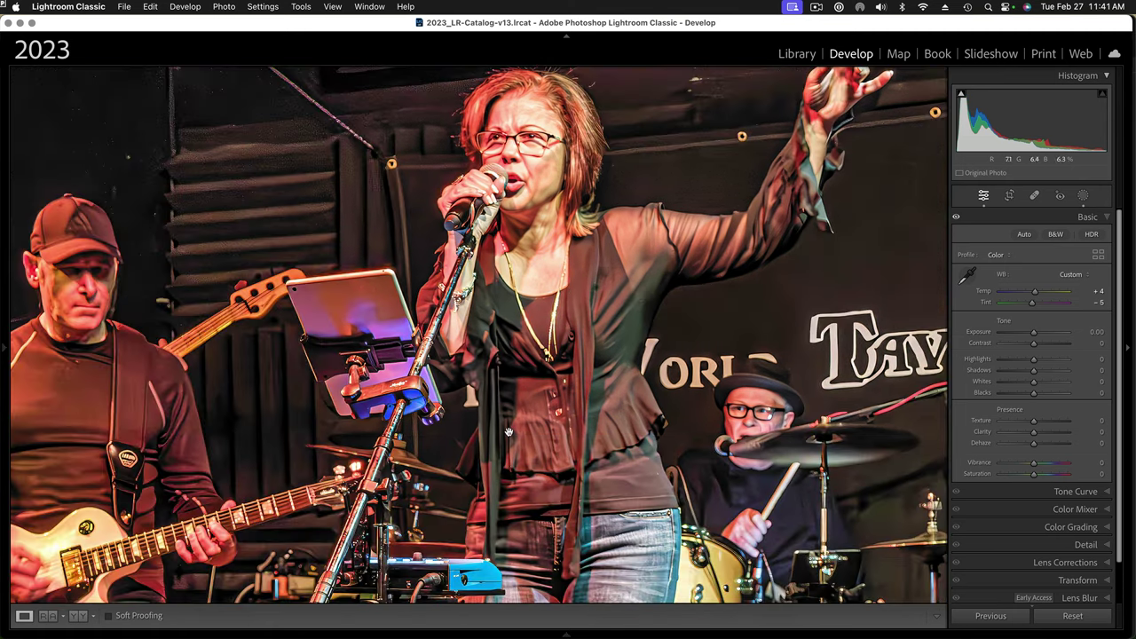
scroll(514, 465, "down", 3)
scroll(568, 488, "down", 4)
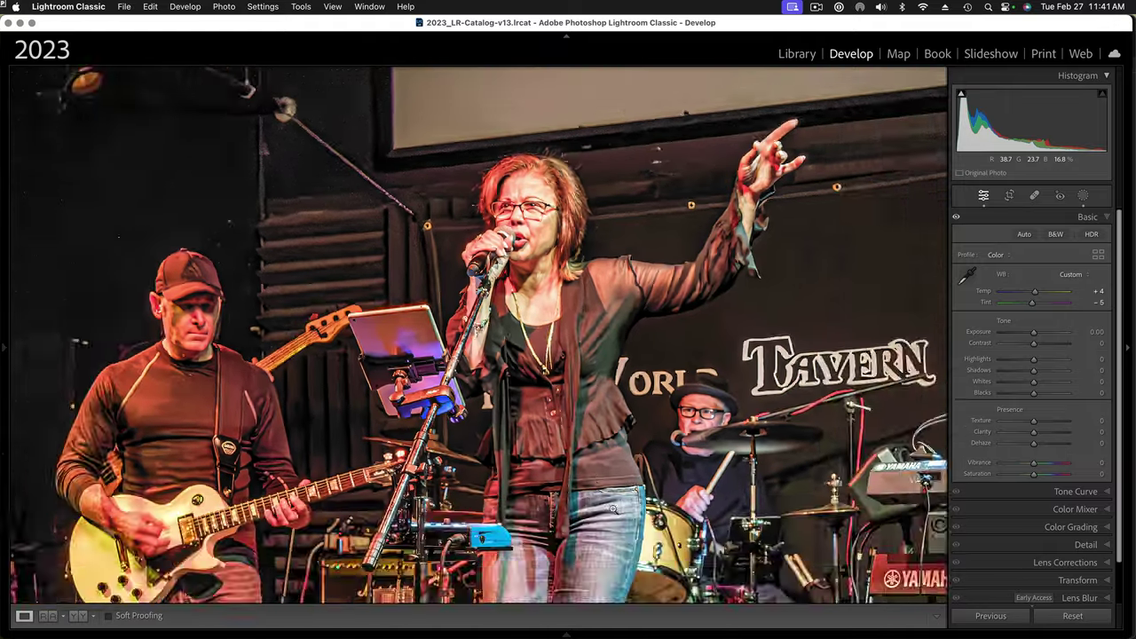
left_click(613, 509)
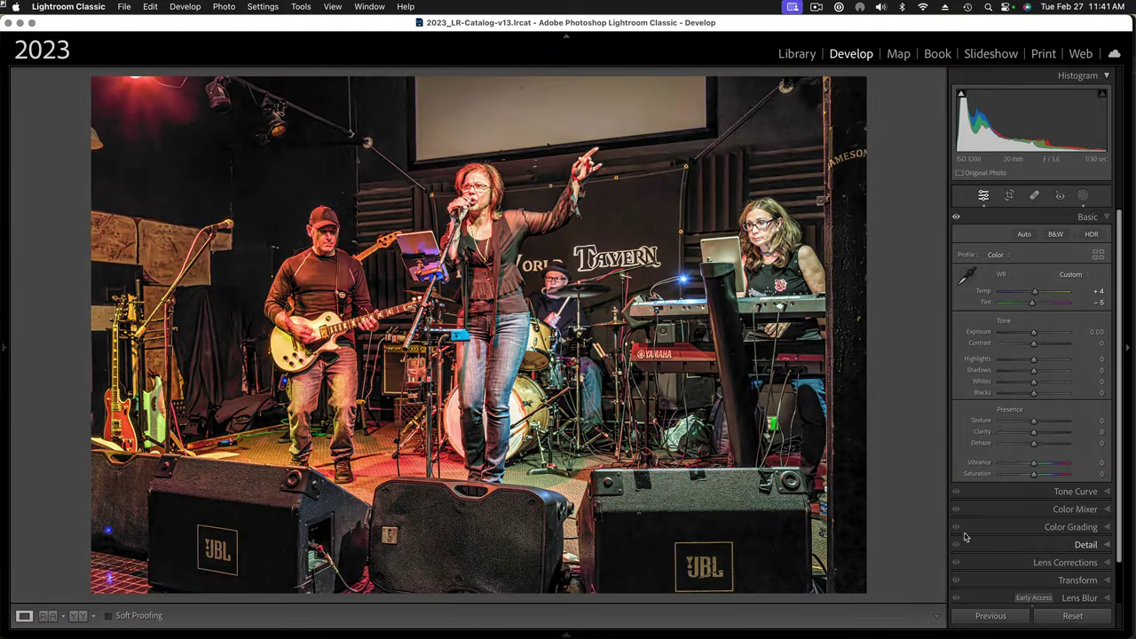
mouse_move(5, 461)
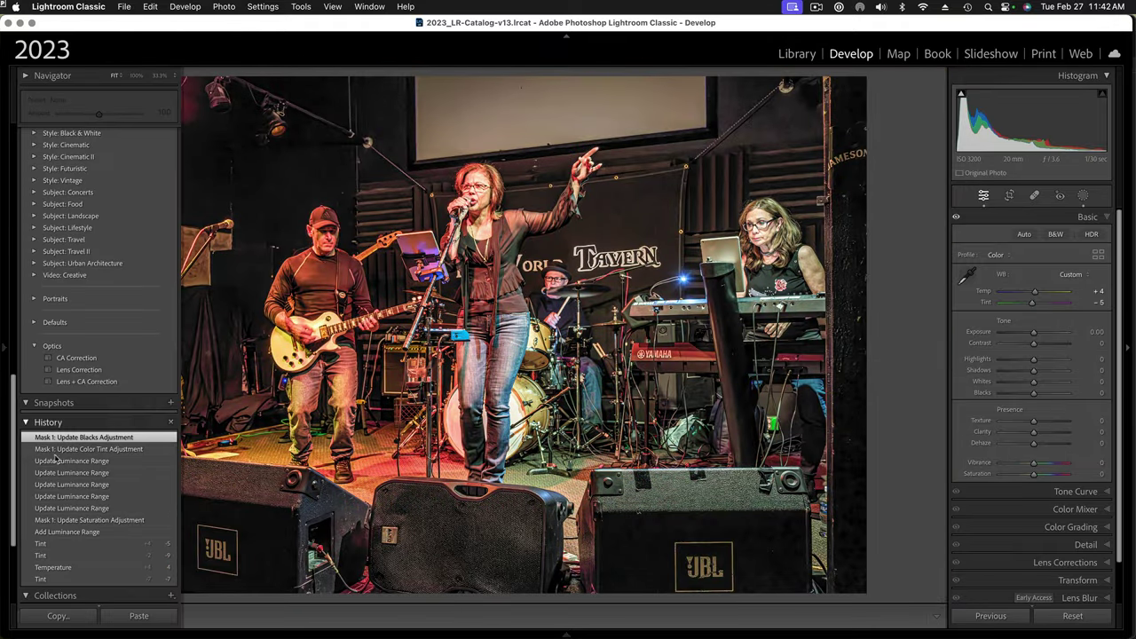
scroll(55, 460, "down", 4)
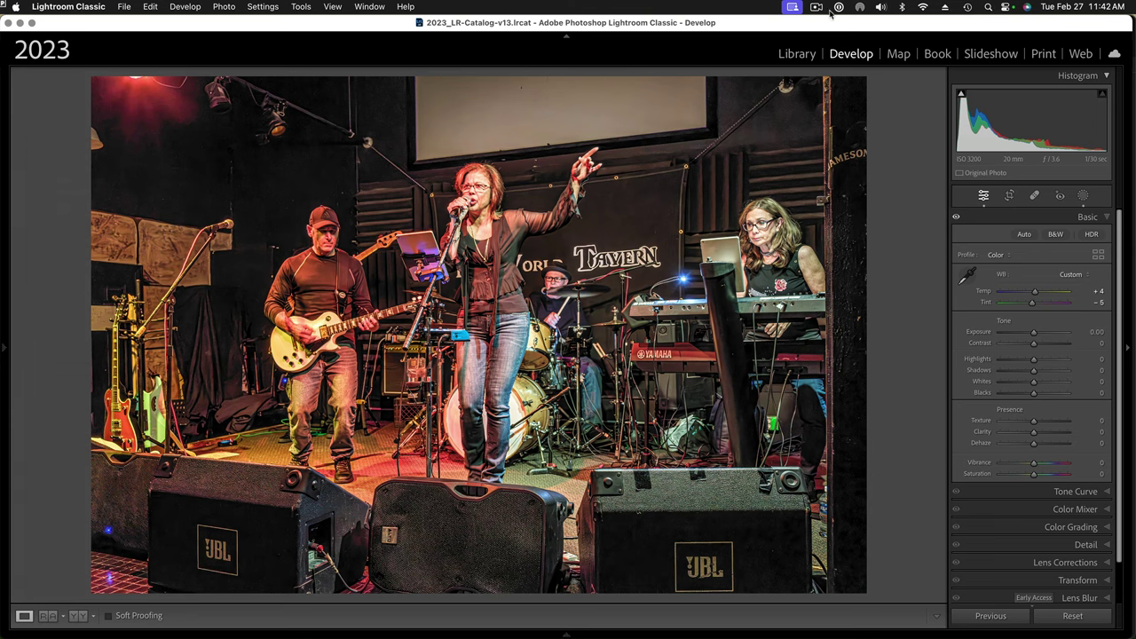
Step: Open the original LANE7949.dng from the Library in Develop and revert it to its early Shadows history state
left_click(796, 54)
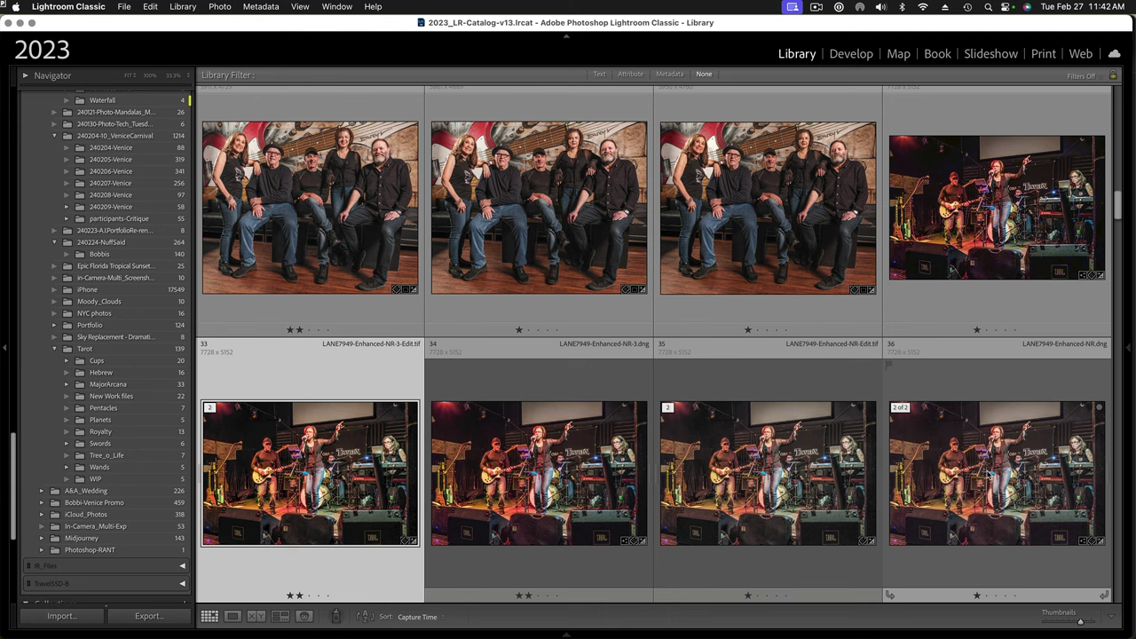
scroll(983, 233, "up", 2)
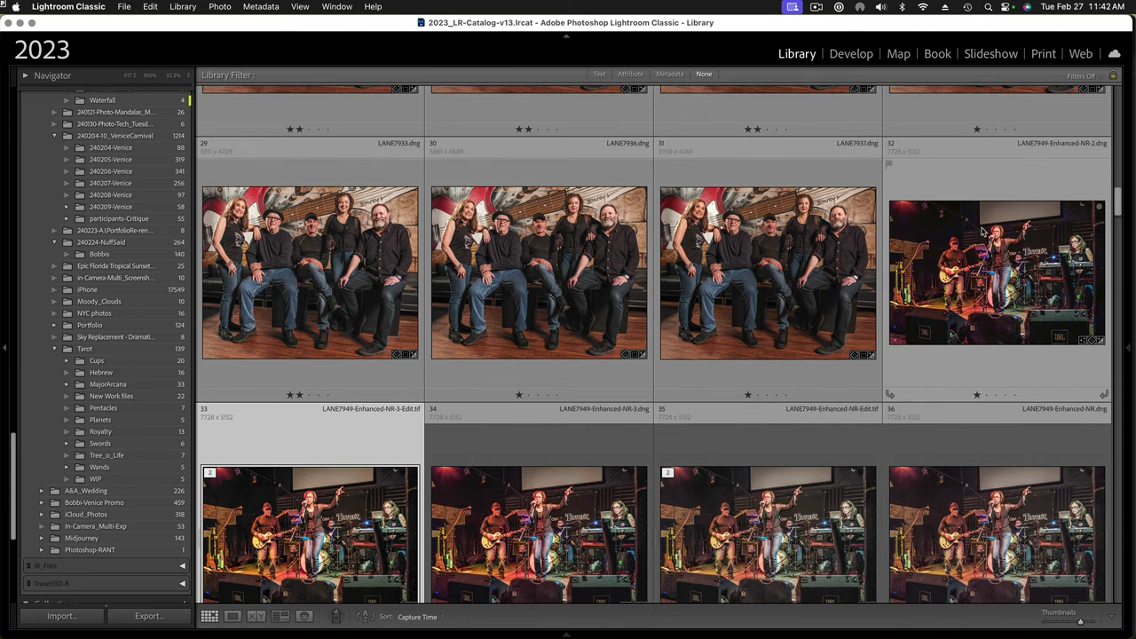
scroll(983, 232, "down", 8)
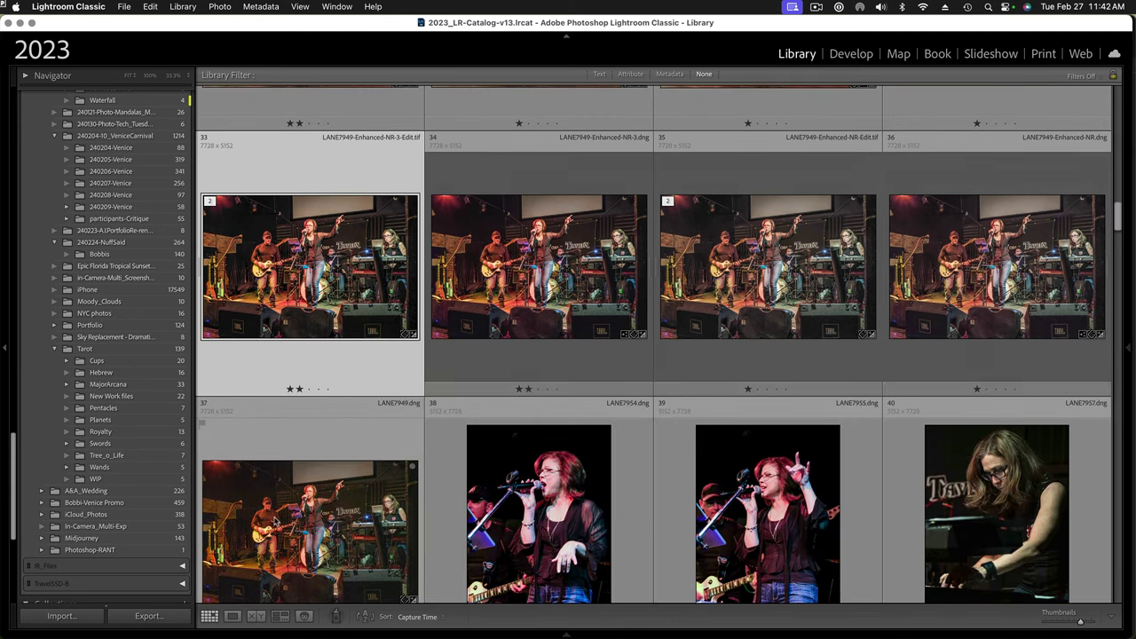
left_click(311, 518)
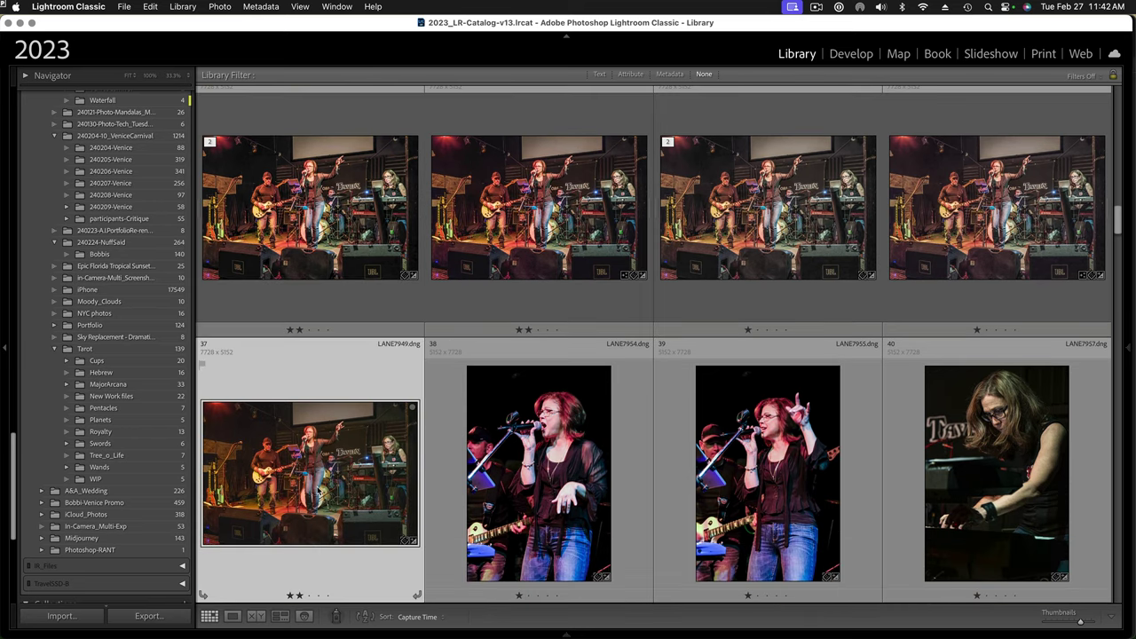
double_click(318, 493)
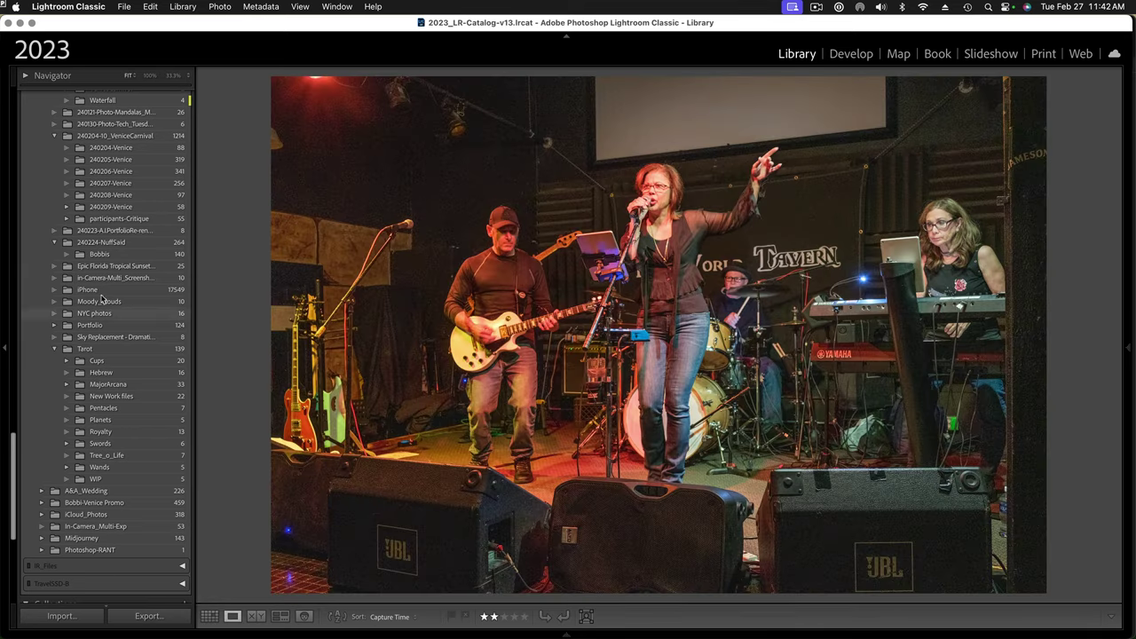
left_click(851, 53)
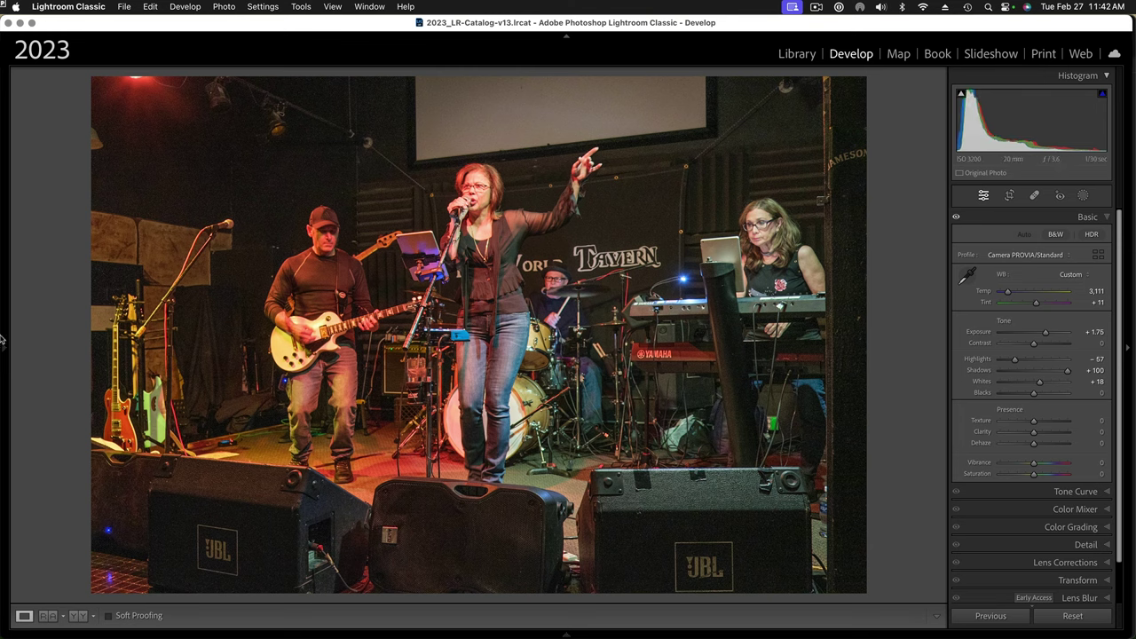
mouse_move(1, 337)
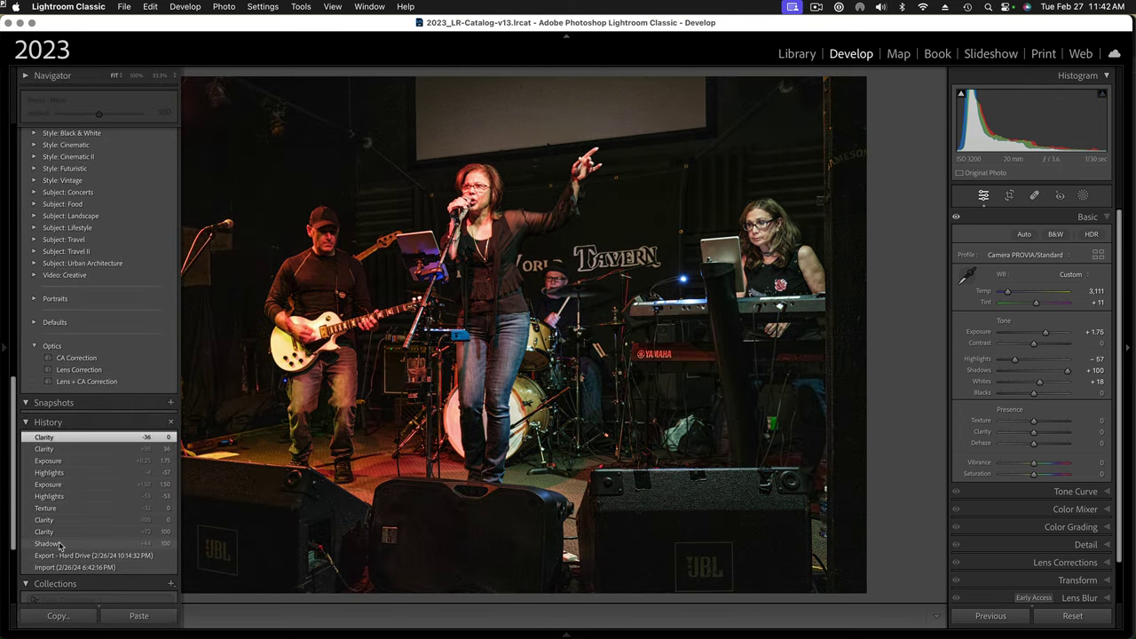
left_click(59, 544)
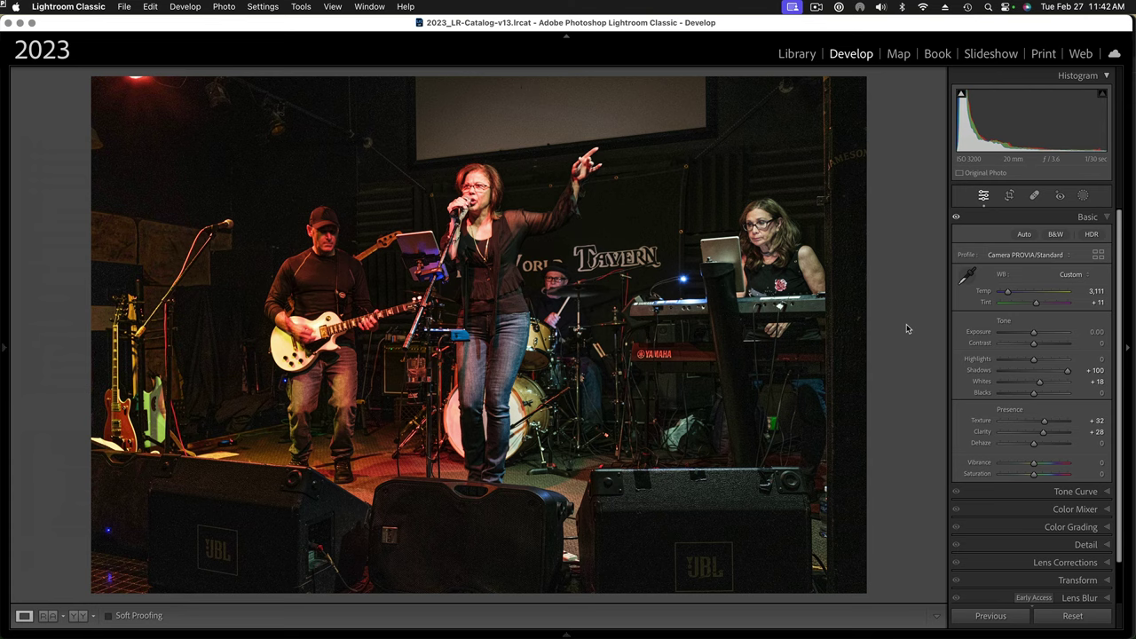
Step: Compare the edited LANE7949-Enhanced-NR-3-Edit.tif with the original LANE7949.dng by switching between them, ending on the edited photo
mouse_move(735, 637)
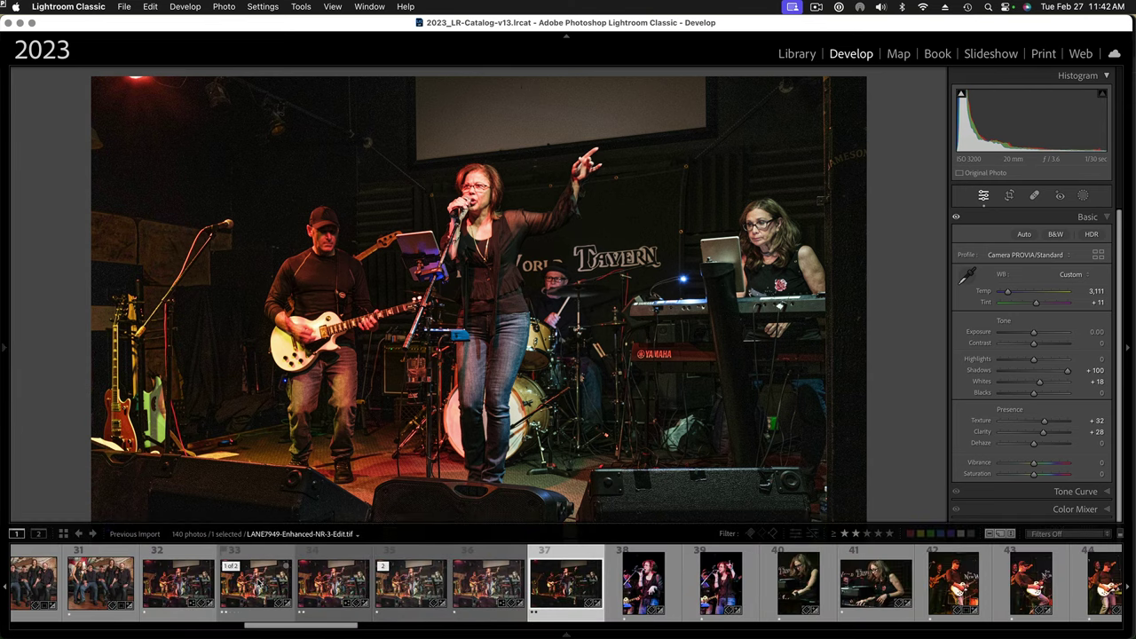
left_click(256, 583)
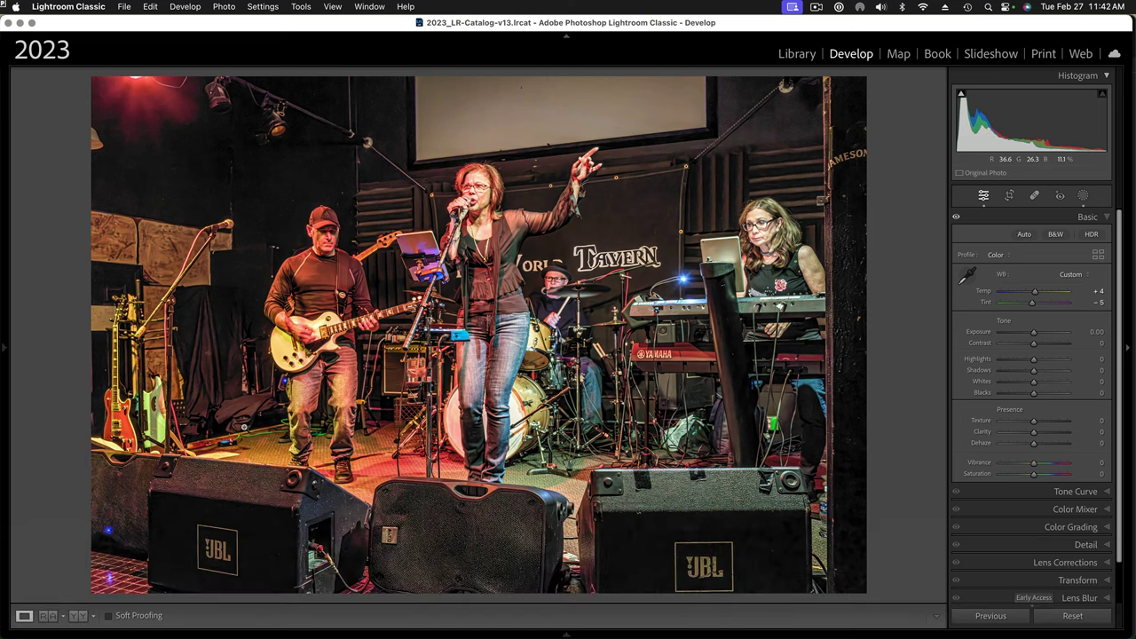
mouse_move(272, 634)
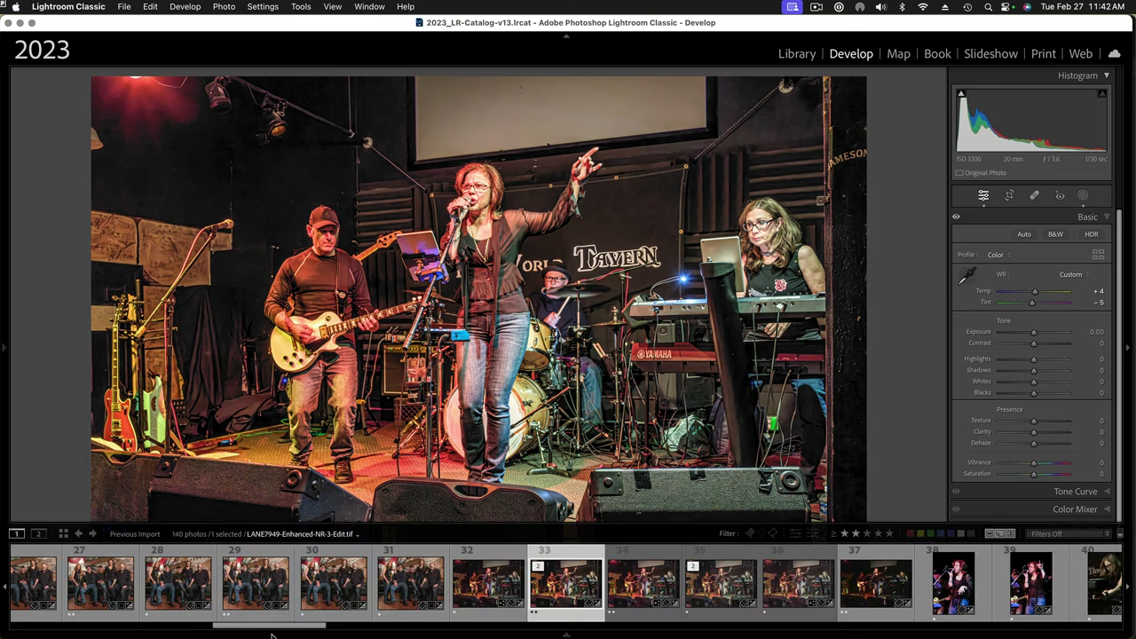
left_click(884, 590)
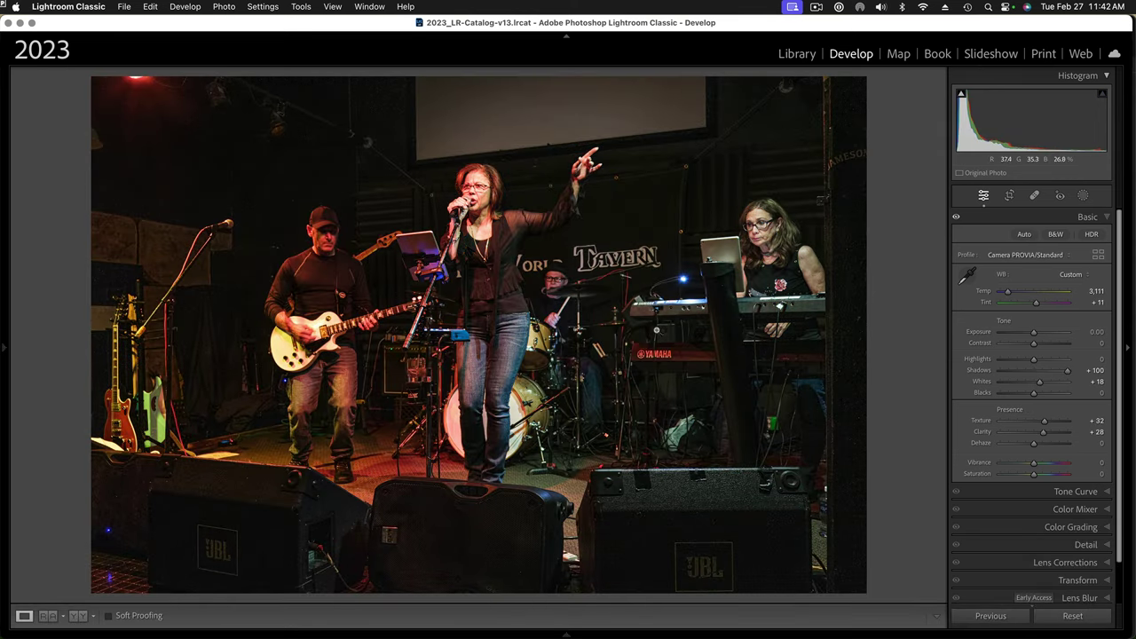
mouse_move(586, 630)
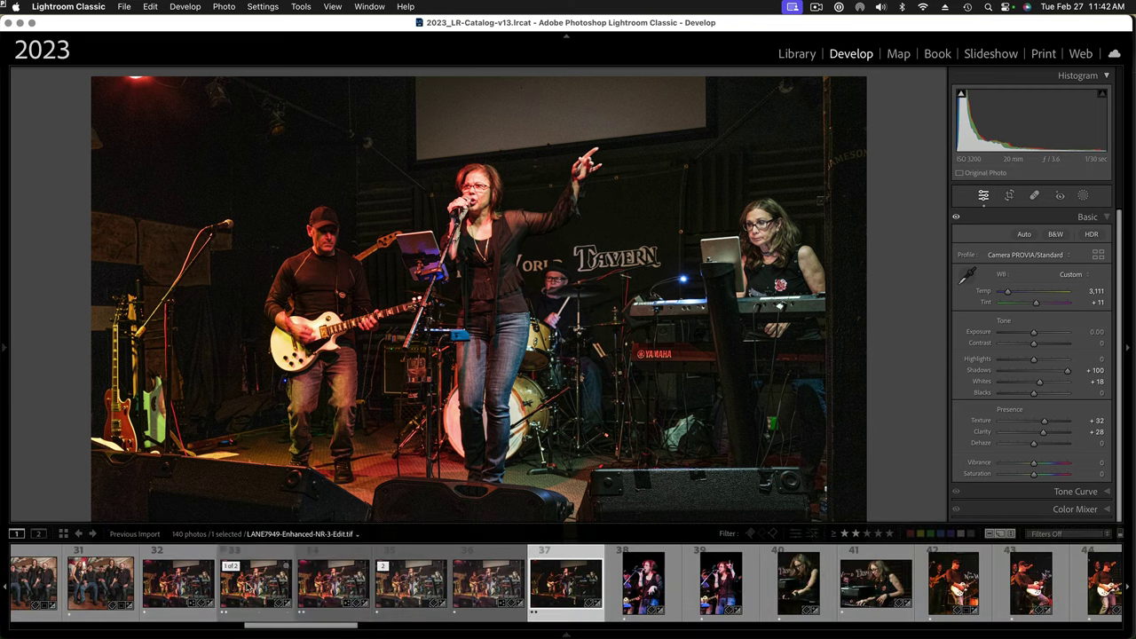
left_click(258, 582)
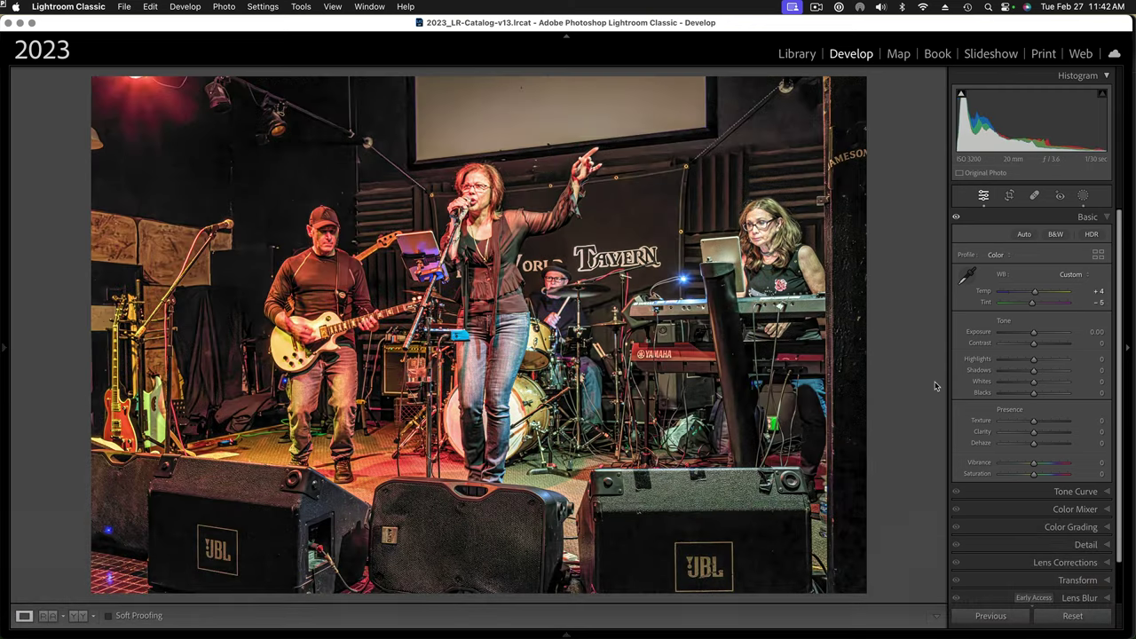